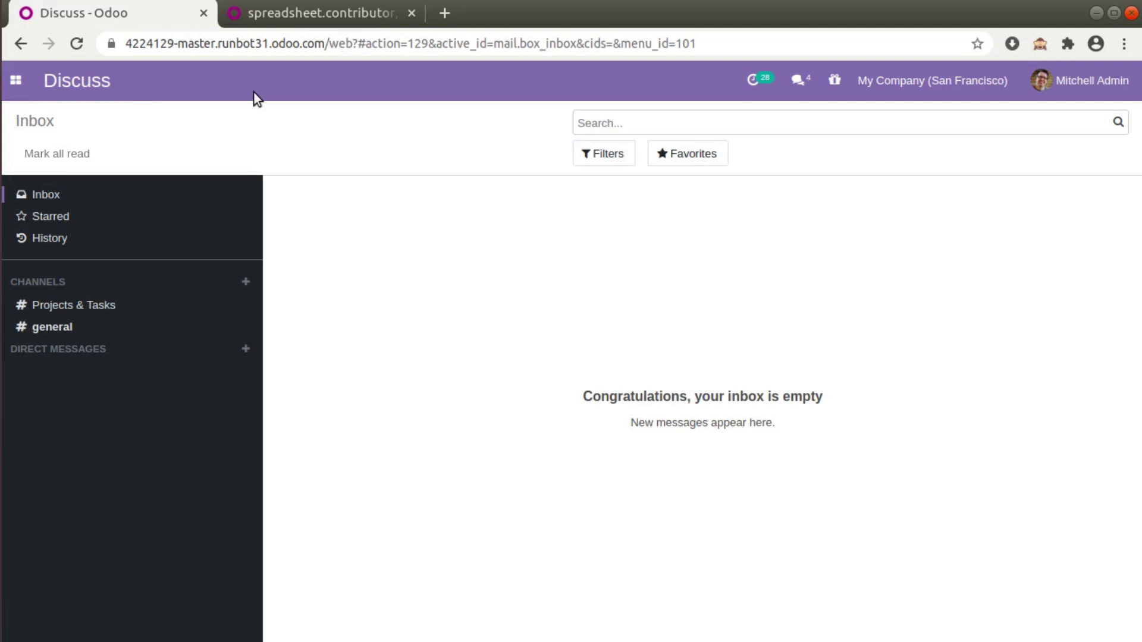
Open the general settings and view the Developer Tools section
left_click(16, 80)
scroll(89, 416, "down", 5)
left_click(84, 591)
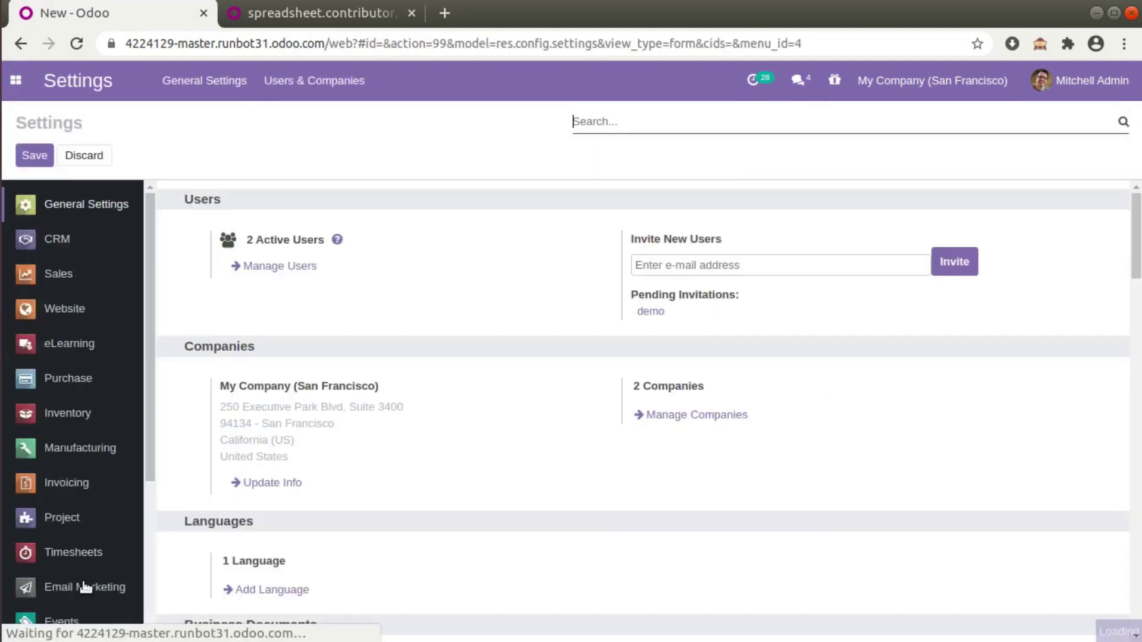
left_click_drag(1137, 261, 1138, 613)
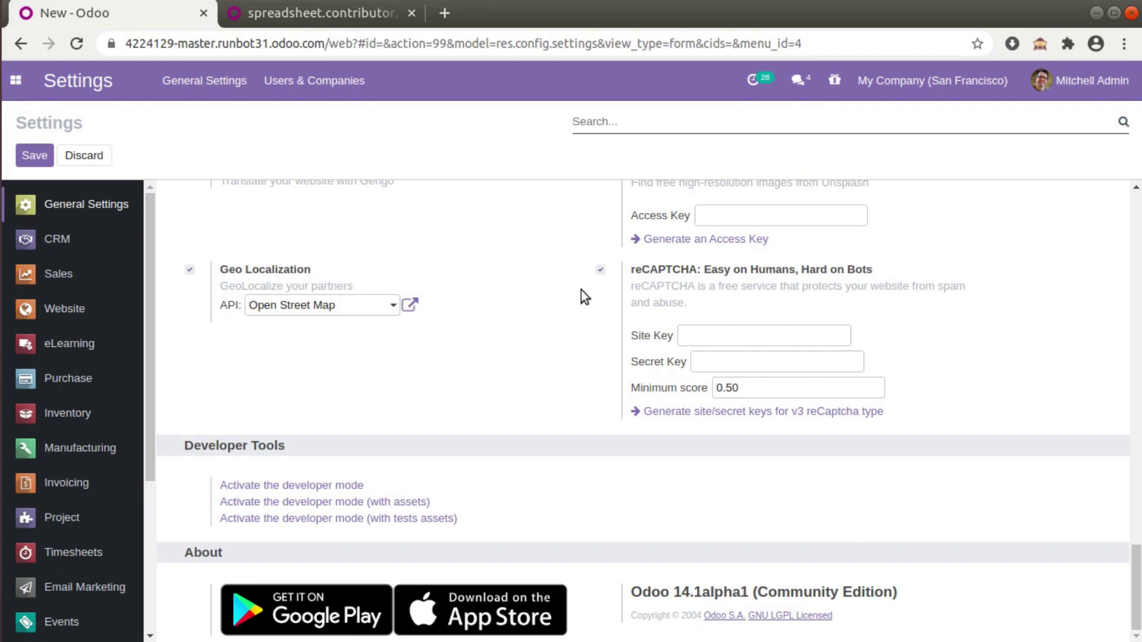
View the Project app's task and time management settings, and open the configuration list of projects
left_click(17, 83)
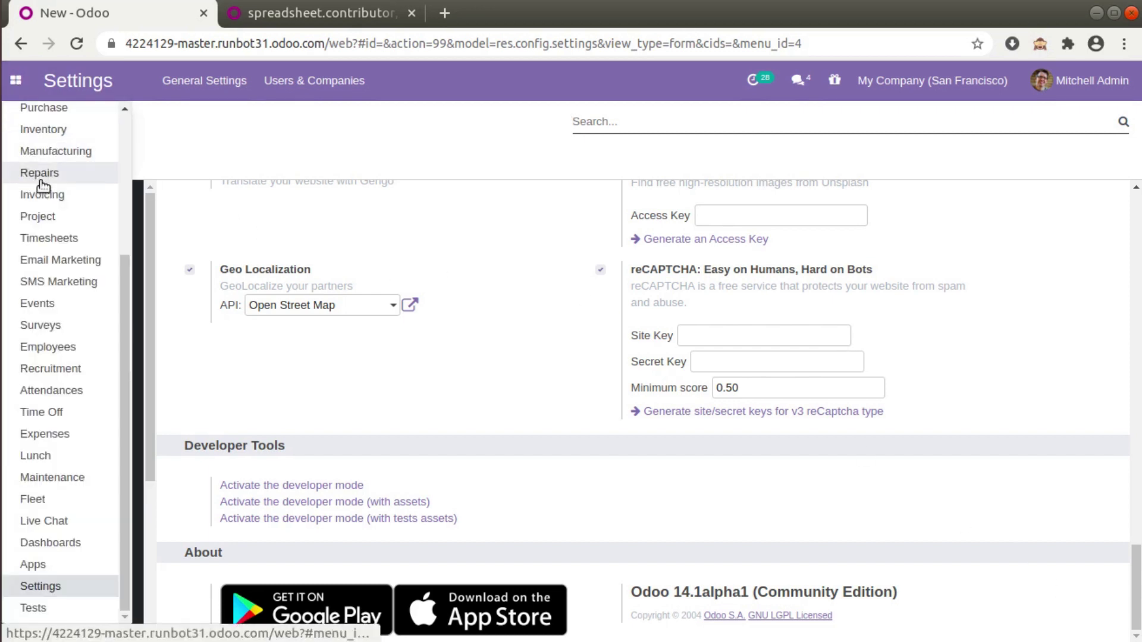
left_click(51, 219)
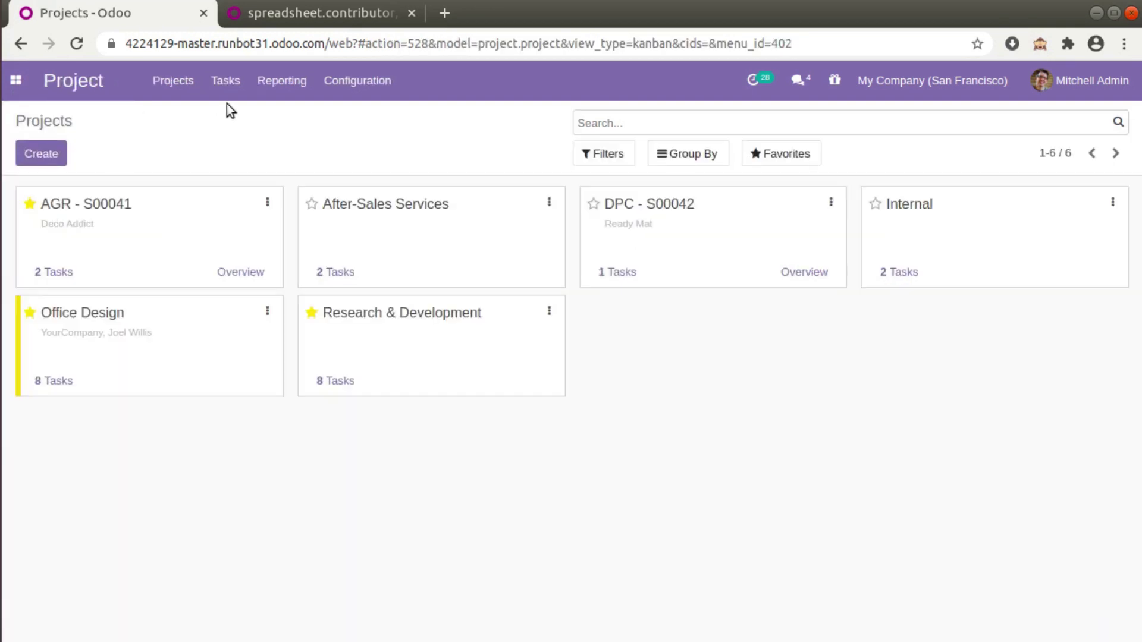
left_click(361, 89)
left_click(358, 116)
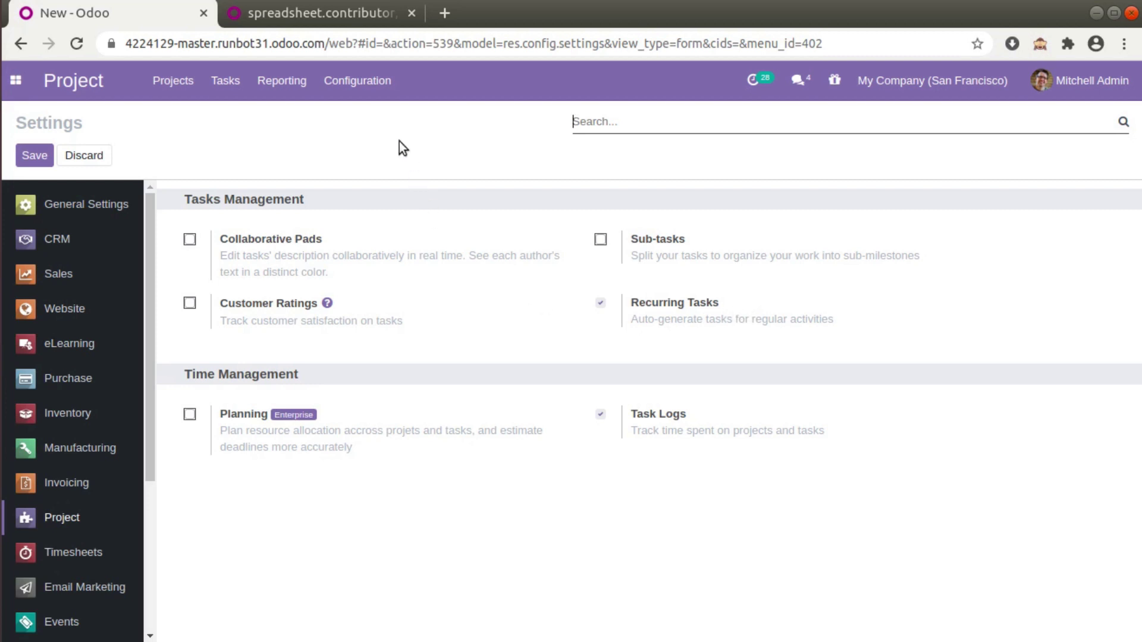
left_click(372, 81)
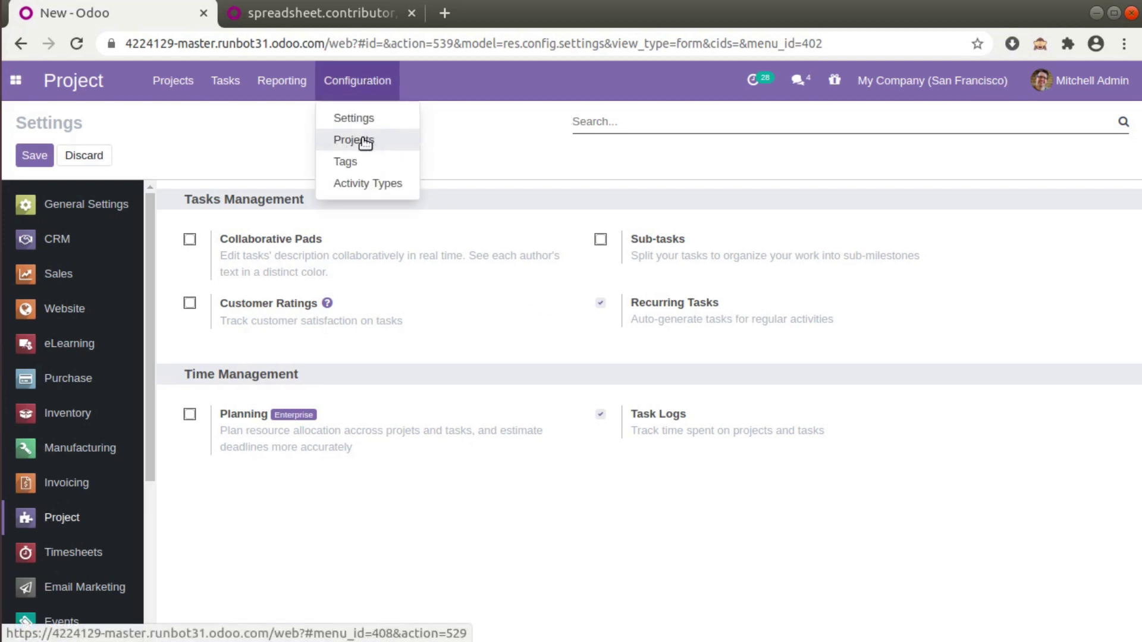
left_click(365, 142)
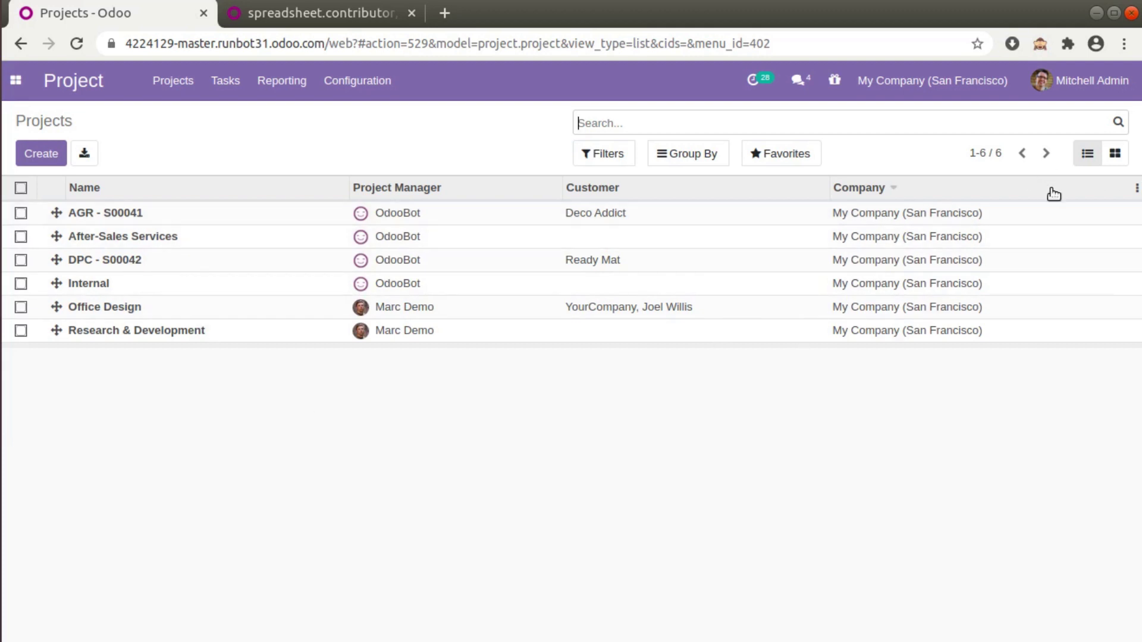
Show the optional Sales Order Item column in the project list and hide it again
left_click(1136, 187)
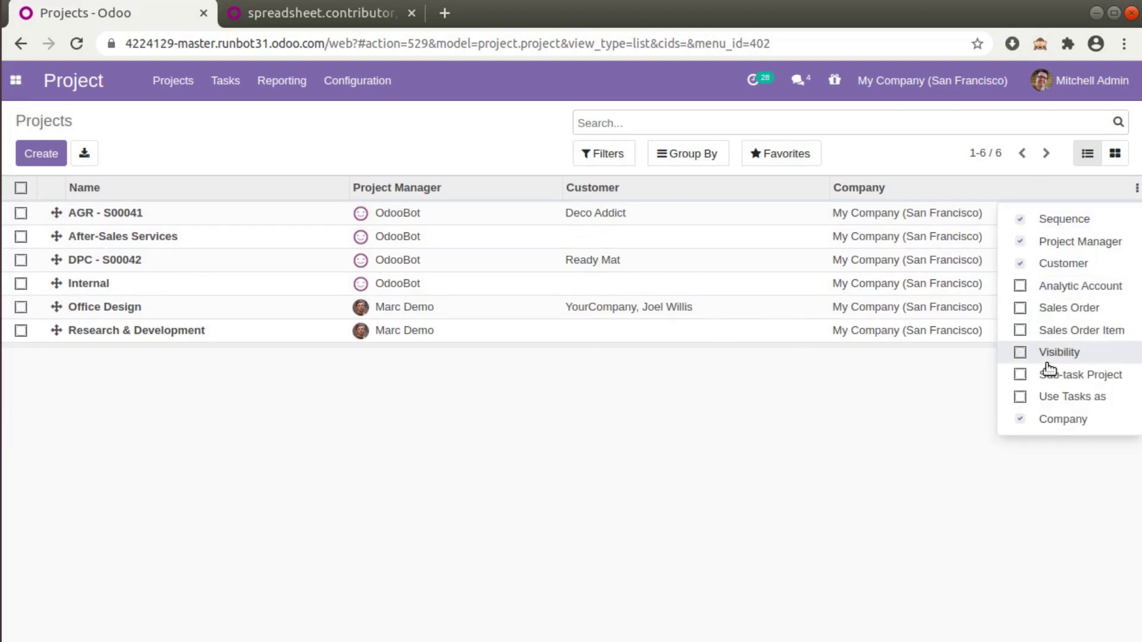
left_click(1029, 337)
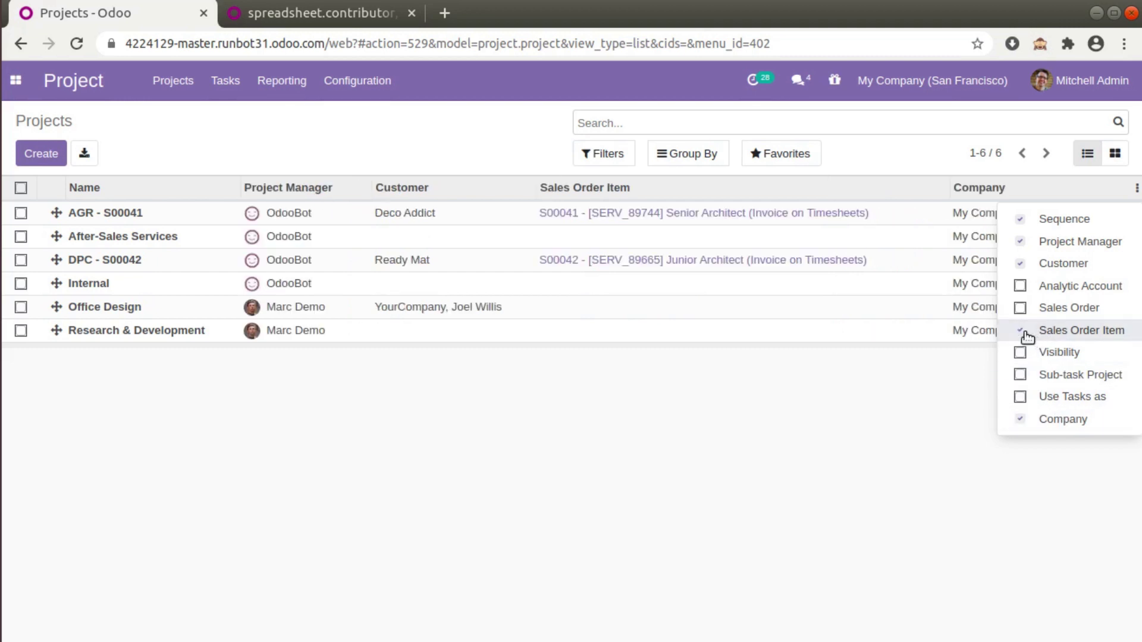
left_click(1028, 334)
left_click(683, 440)
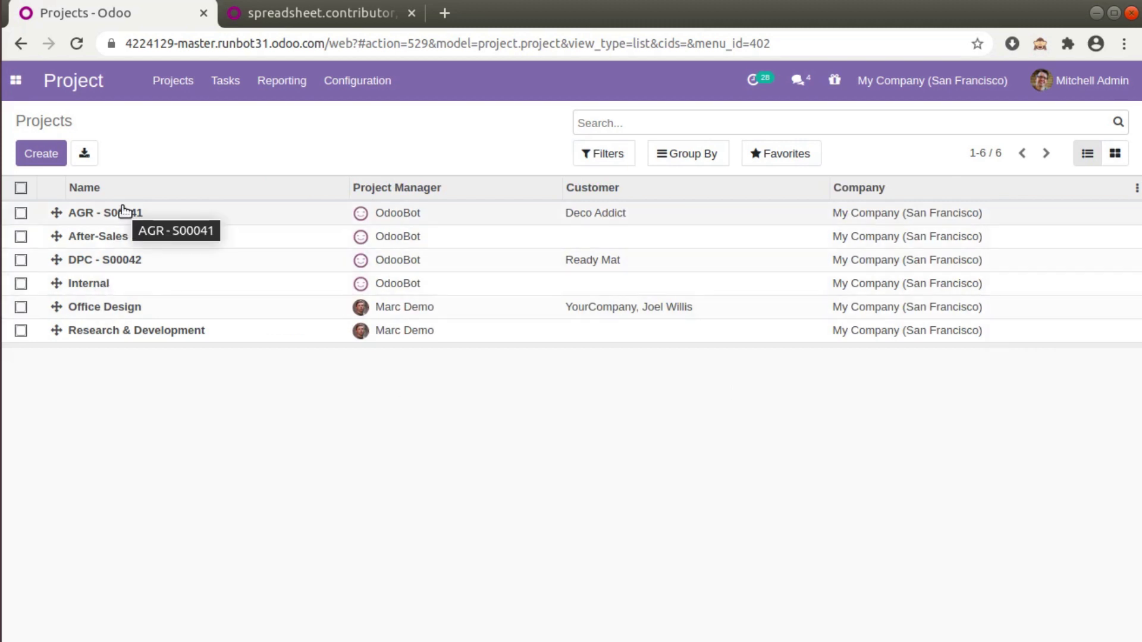
Review the settings of project AGR - S00041 in edit mode, including Timesheets, Billable and Recurring Tasks, and save the project
left_click(175, 217)
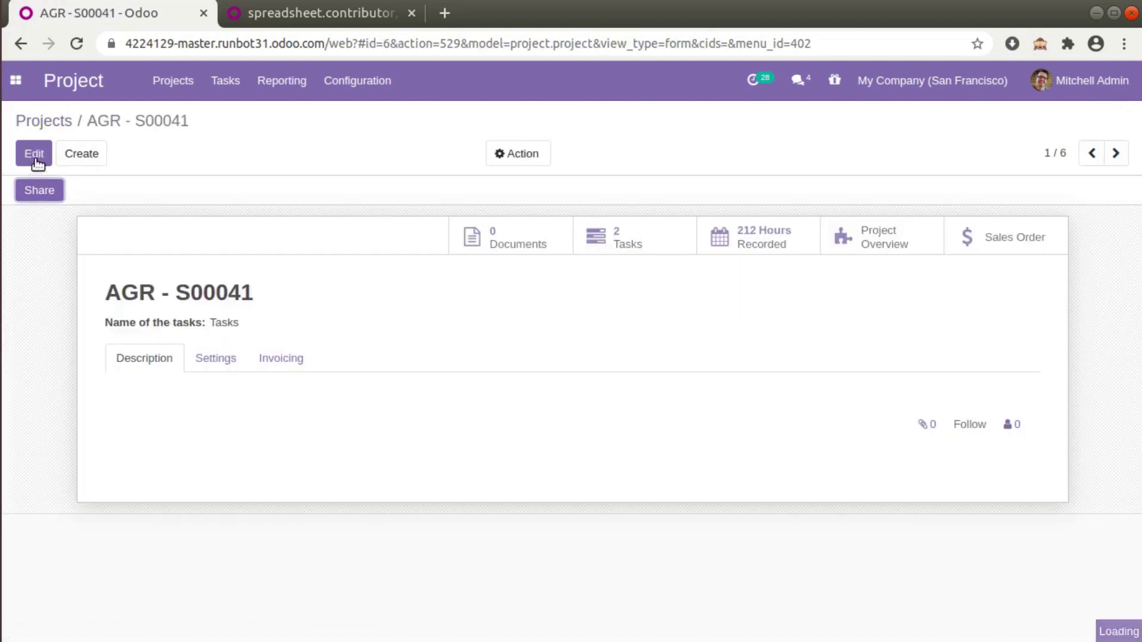
left_click(34, 154)
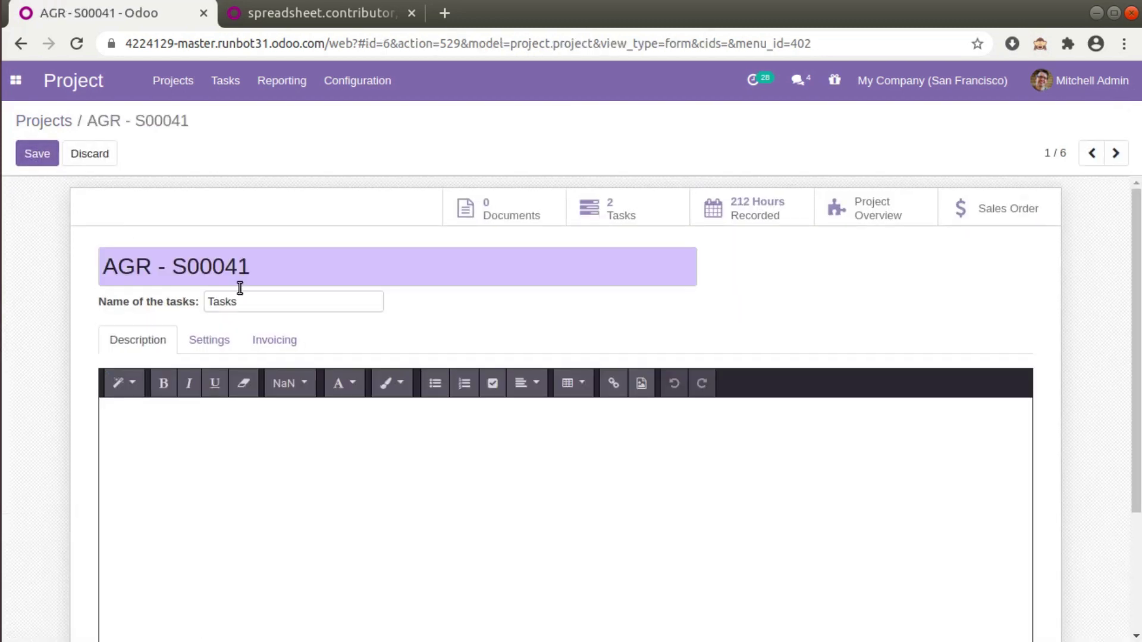
left_click(205, 339)
scroll(624, 362, "down", 3)
scroll(636, 401, "down", 3)
scroll(596, 372, "down", 3)
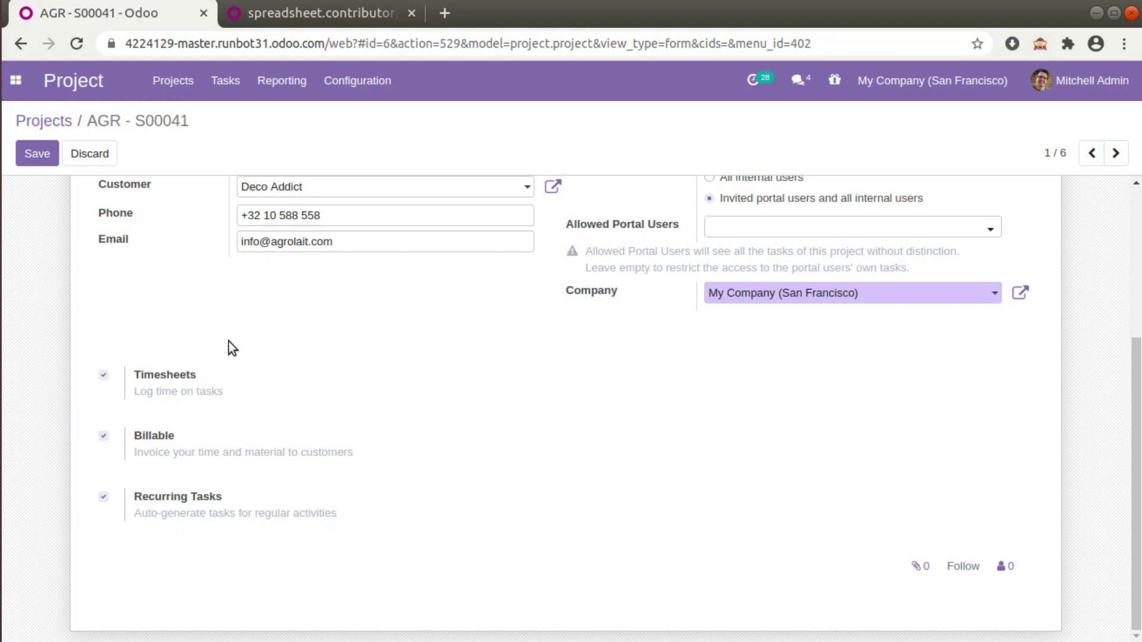
scroll(274, 388, "up", 3)
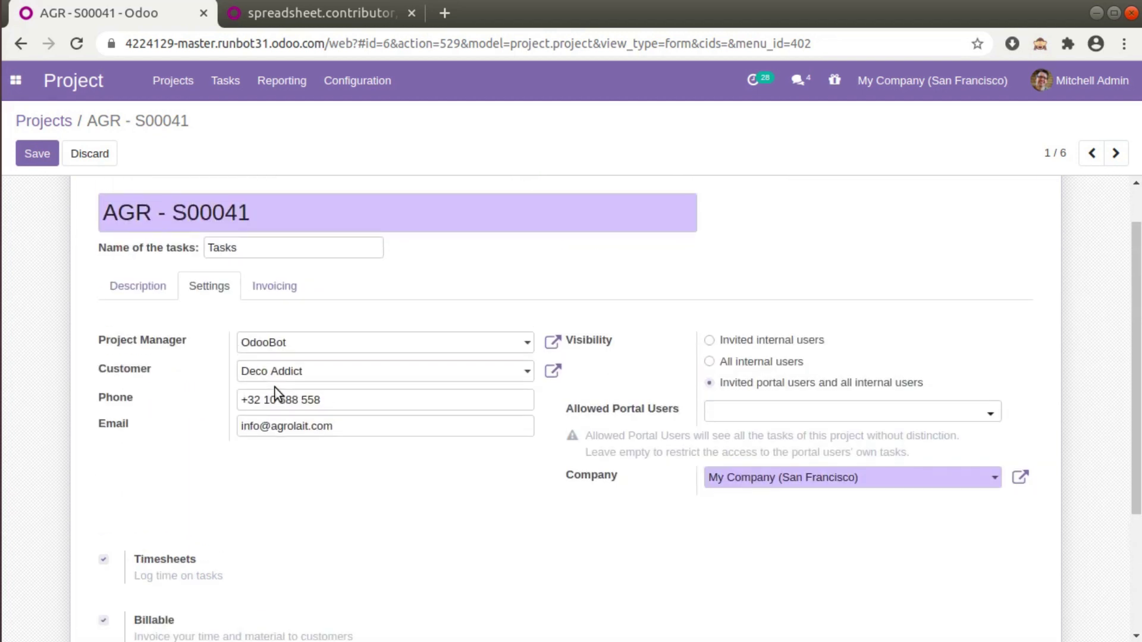
scroll(274, 388, "down", 2)
scroll(275, 388, "up", 3)
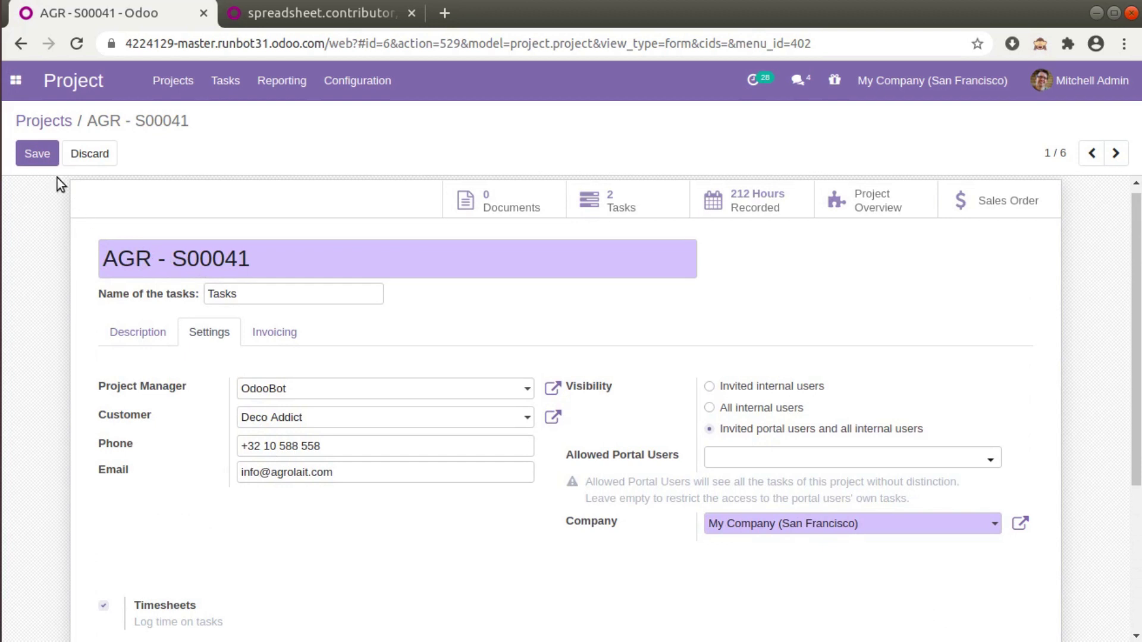
left_click(37, 154)
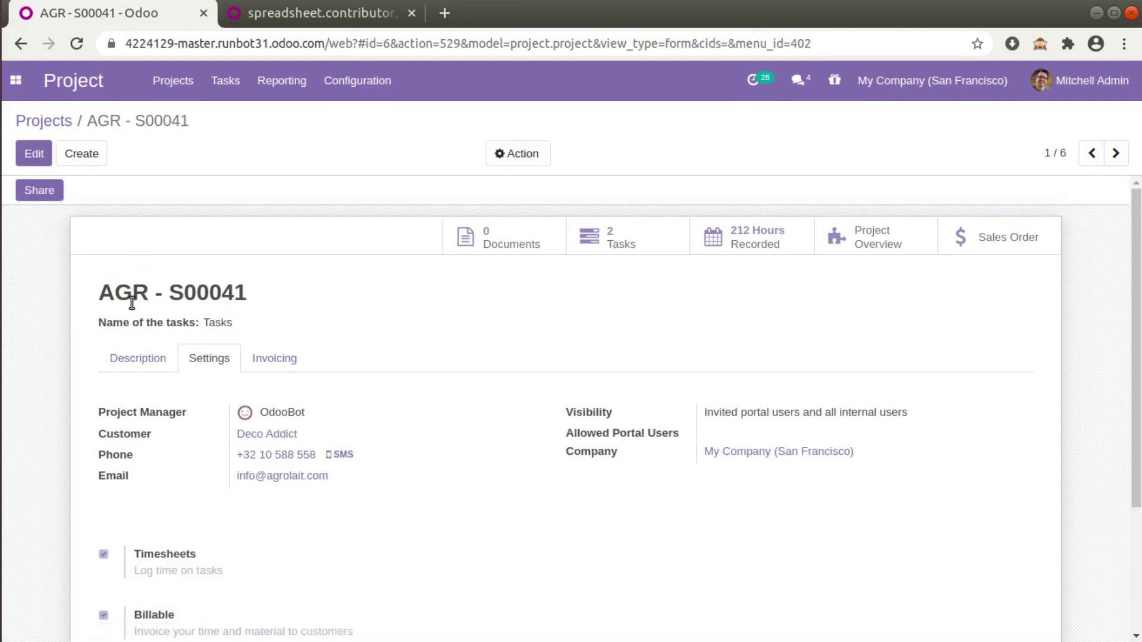
Copy the project's title from its form
triple_click(131, 303)
right_click(125, 298)
left_click(163, 316)
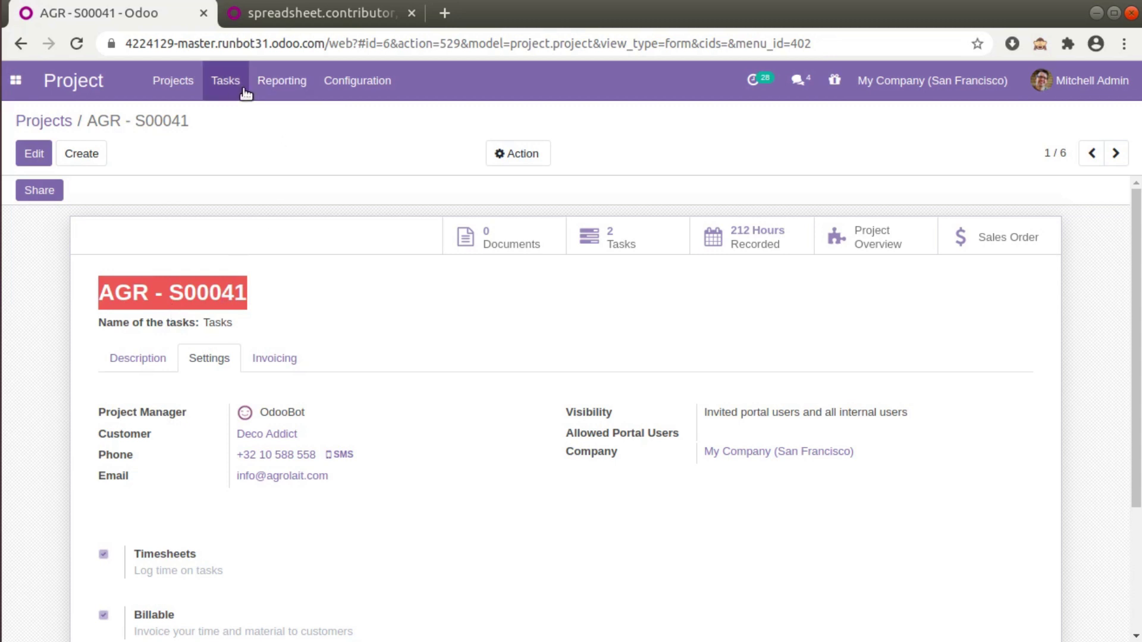
Create a task titled "test task" and assign it to project AGR - S00041
left_click(225, 80)
left_click(46, 155)
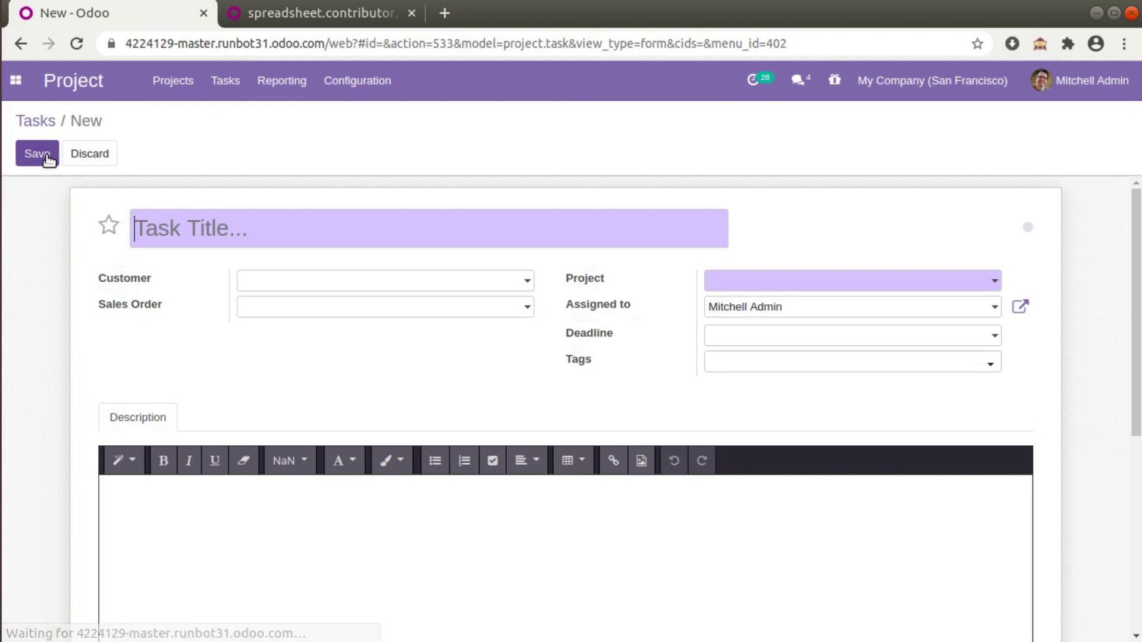
type("te")
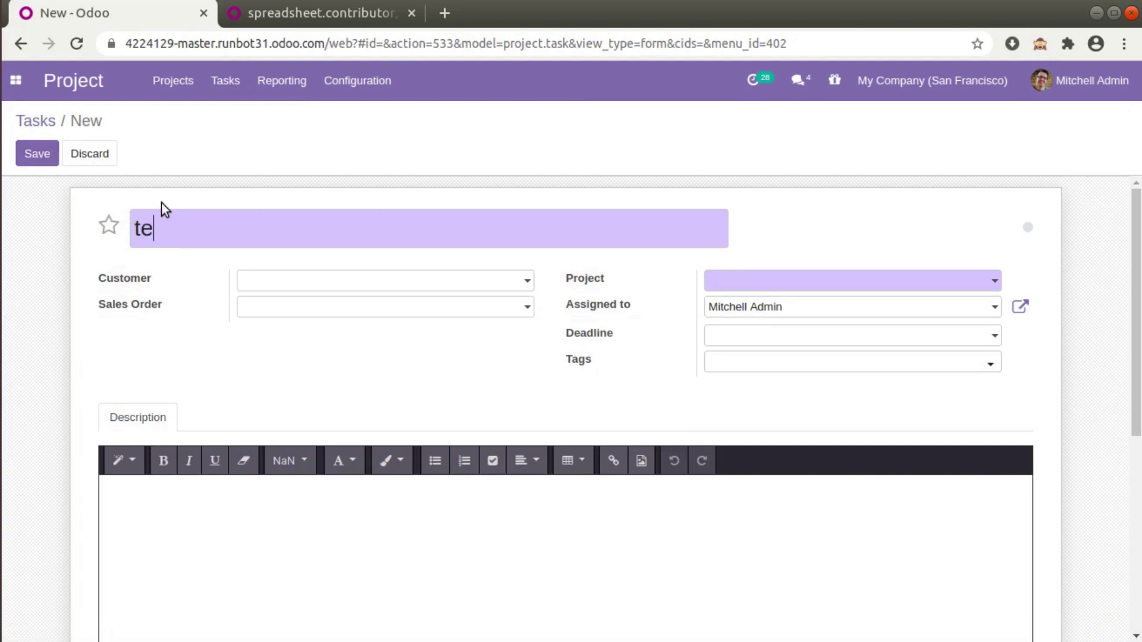
type("st task")
left_click(729, 288)
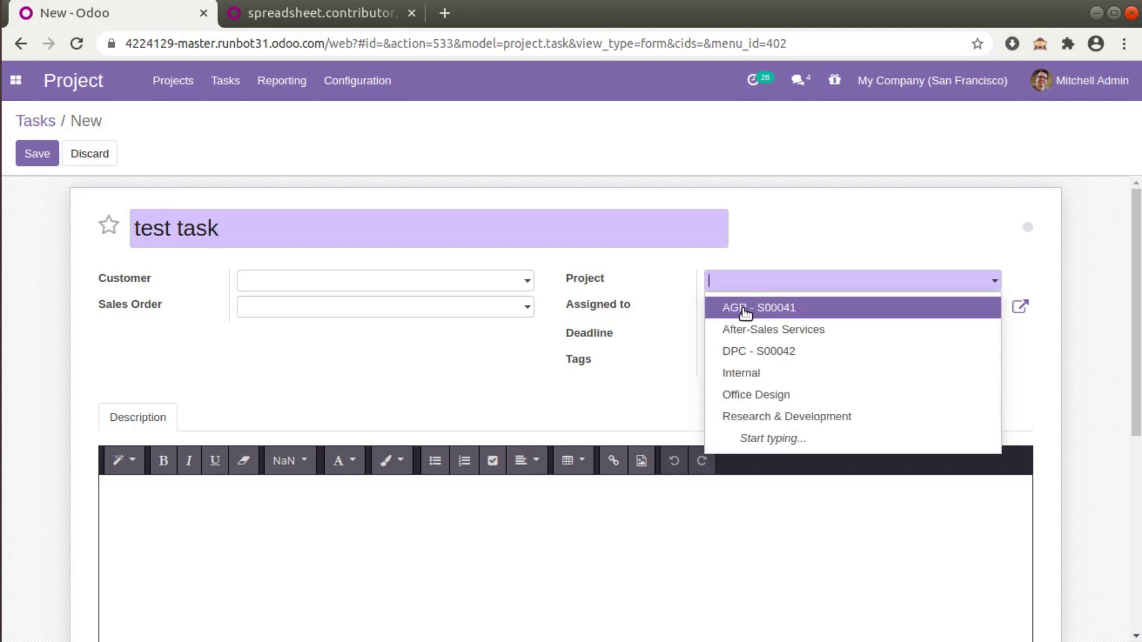
left_click(745, 308)
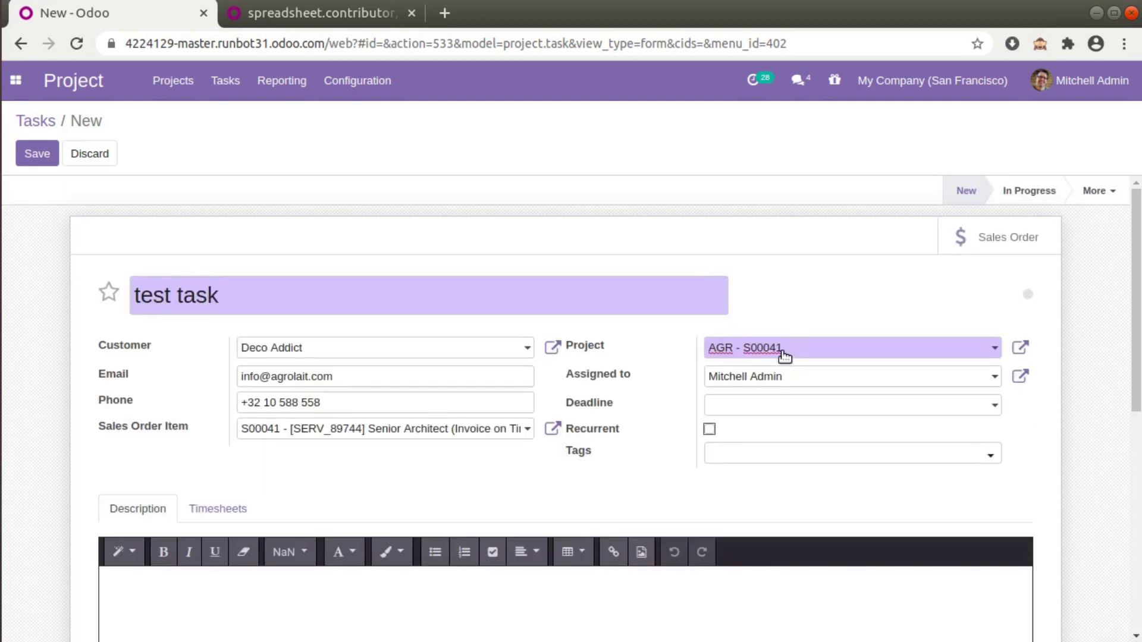
Check the Timesheets section of the new task and save the task
scroll(476, 418, "down", 1)
scroll(451, 430, "down", 3)
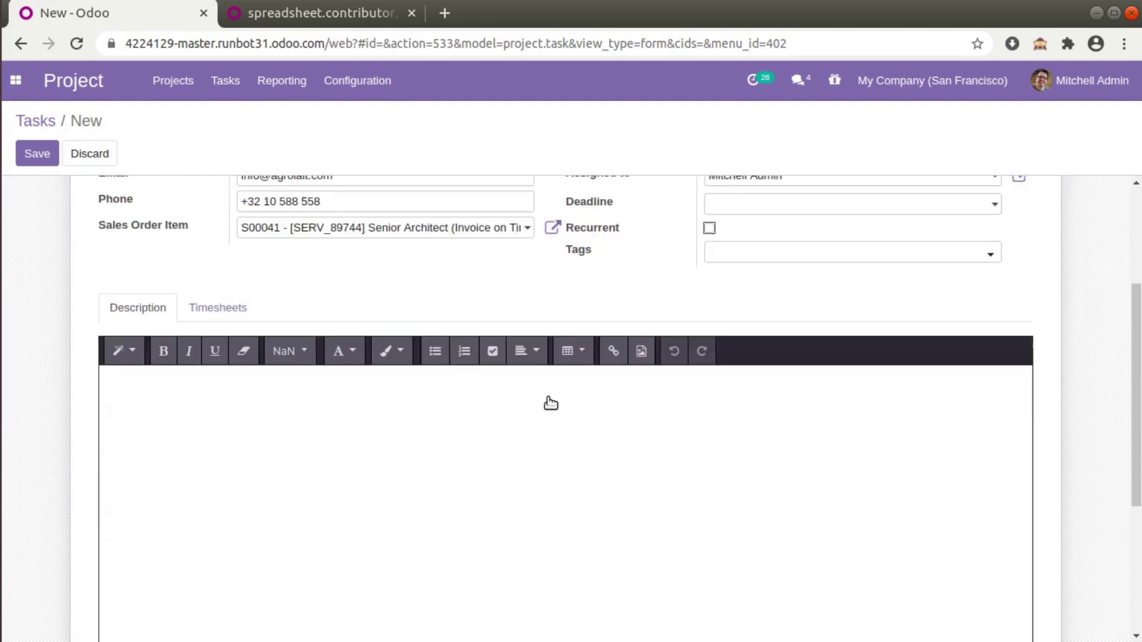
scroll(298, 366, "up", 1)
left_click(240, 330)
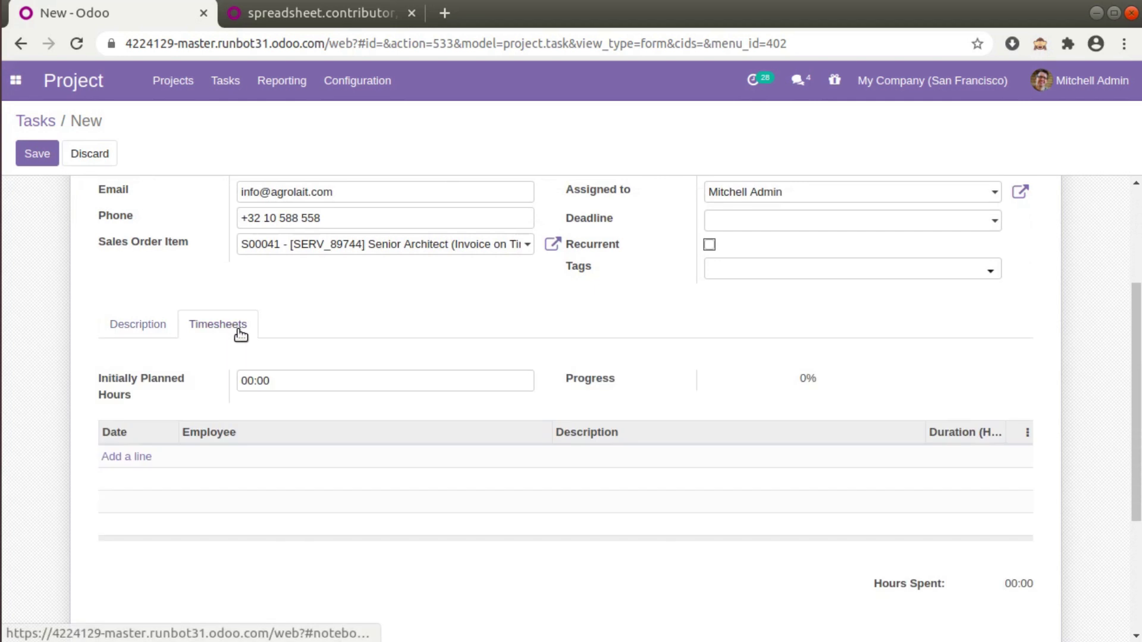
scroll(400, 309, "down", 4)
scroll(122, 222, "up", 4)
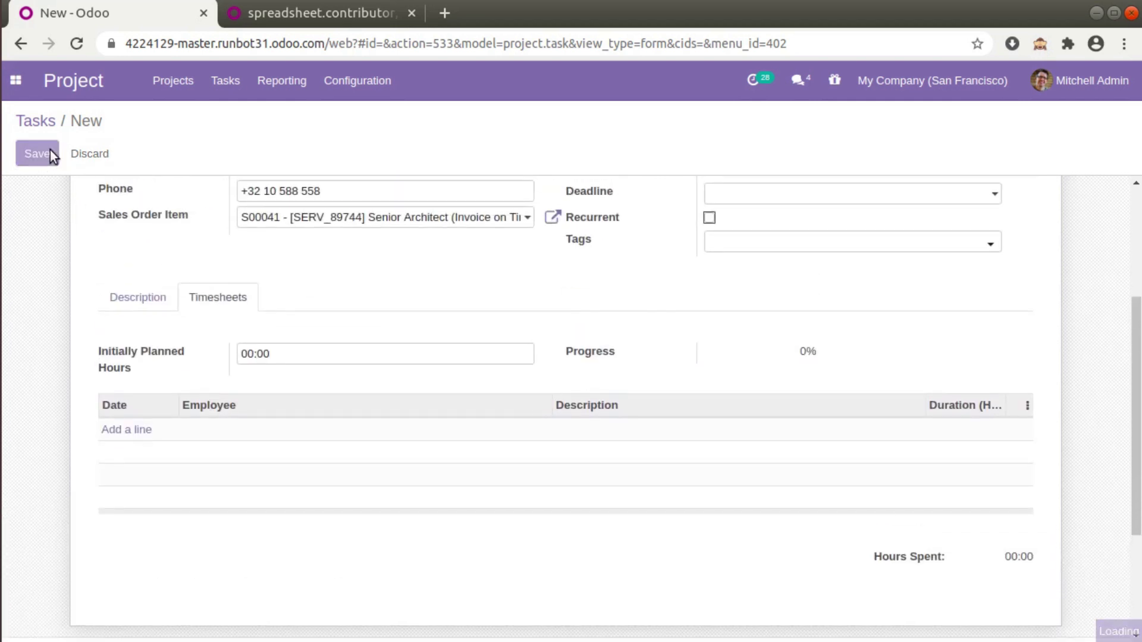
left_click(42, 156)
Mark "test task" as Recurrent and open its Recurrence settings
left_click(575, 333)
scroll(641, 403, "down", 2)
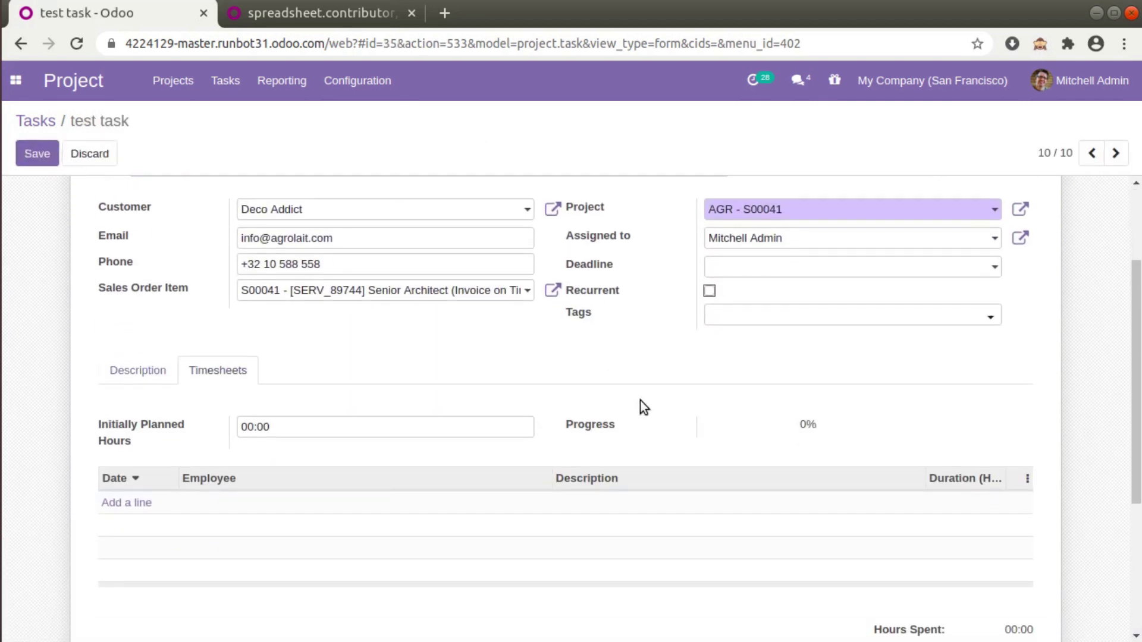
scroll(613, 316, "up", 2)
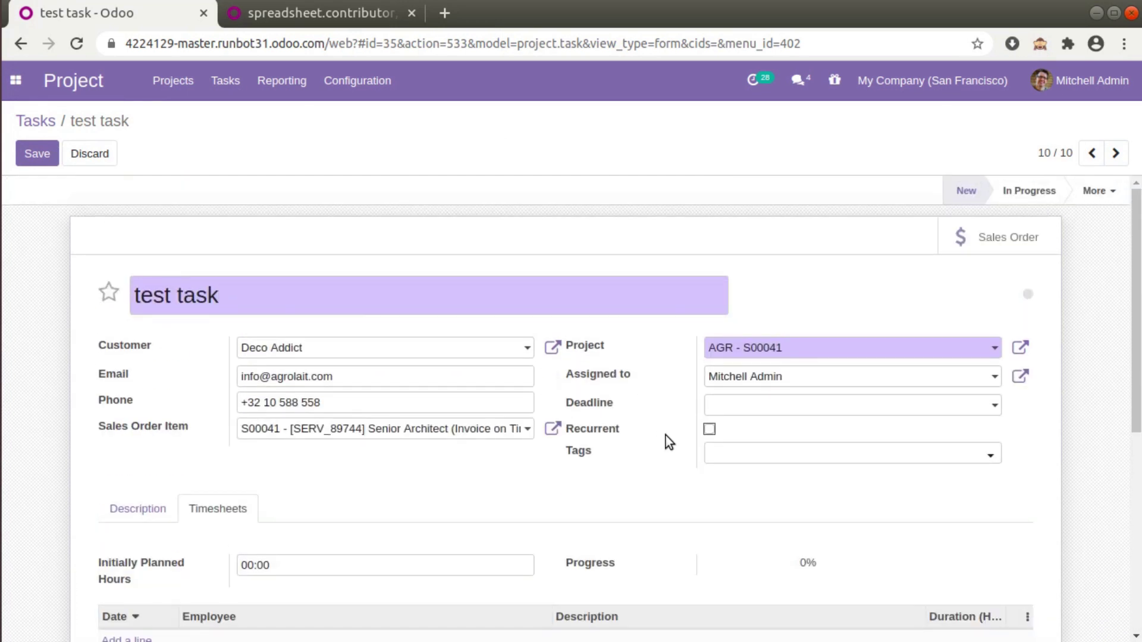
scroll(669, 421, "down", 3)
left_click(709, 338)
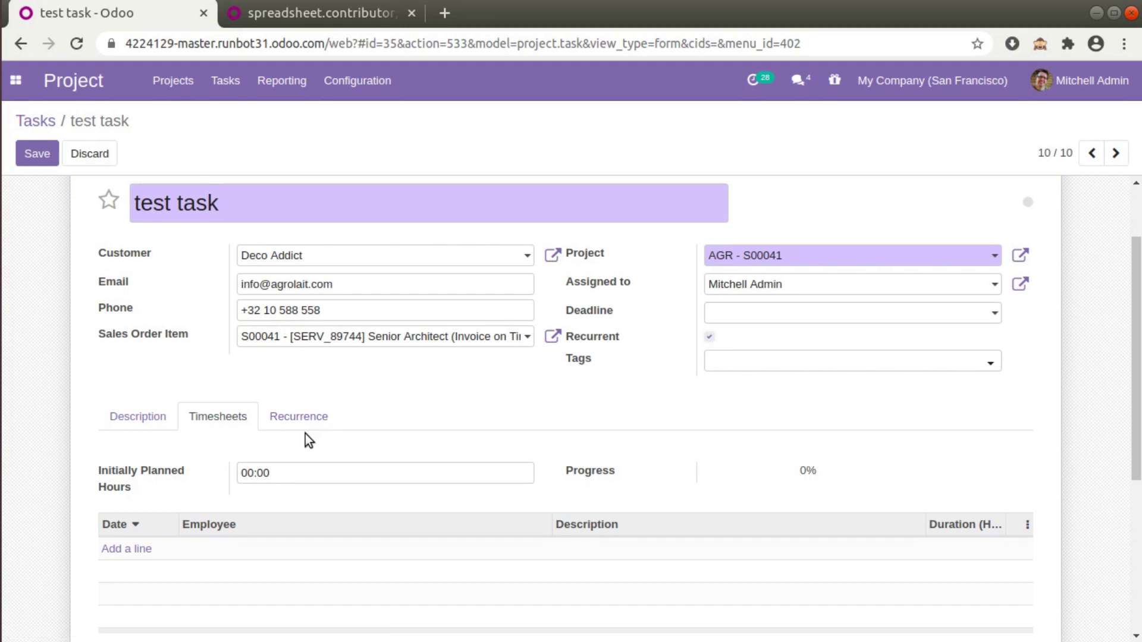
left_click(709, 337)
left_click(709, 338)
left_click(292, 412)
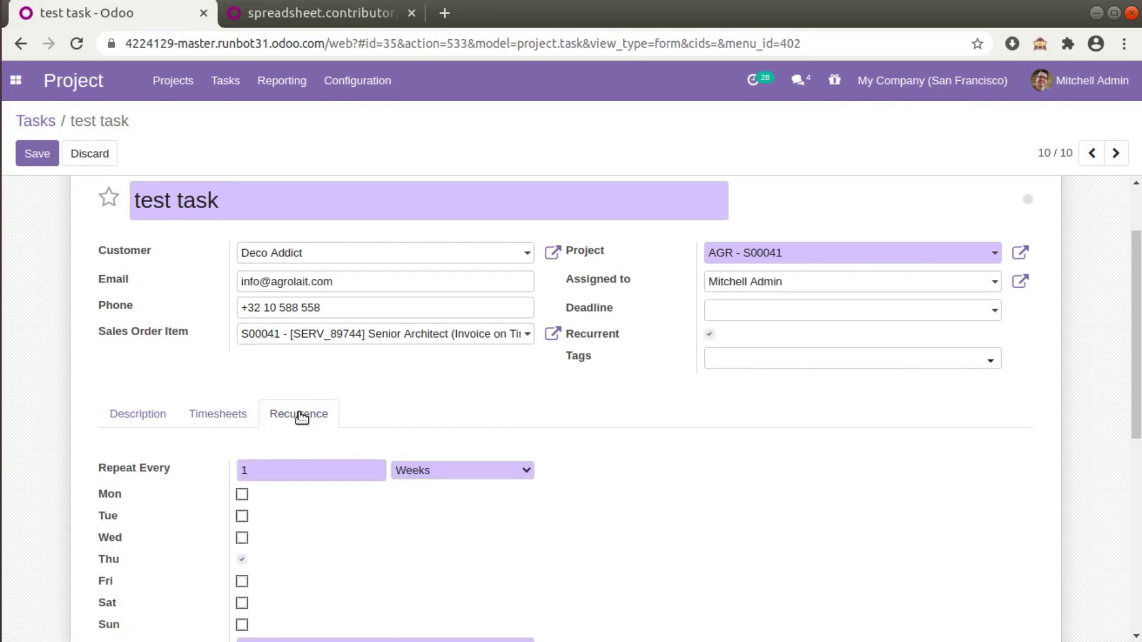
Set the task's repeat interval unit to Days
scroll(276, 401, "down", 2)
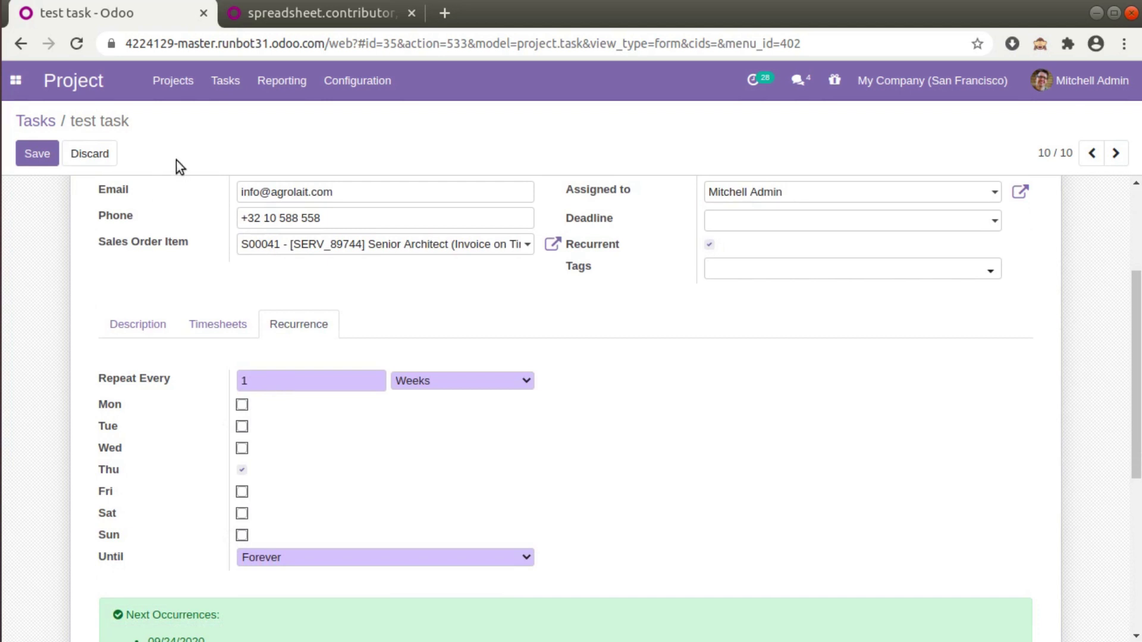
left_click(447, 376)
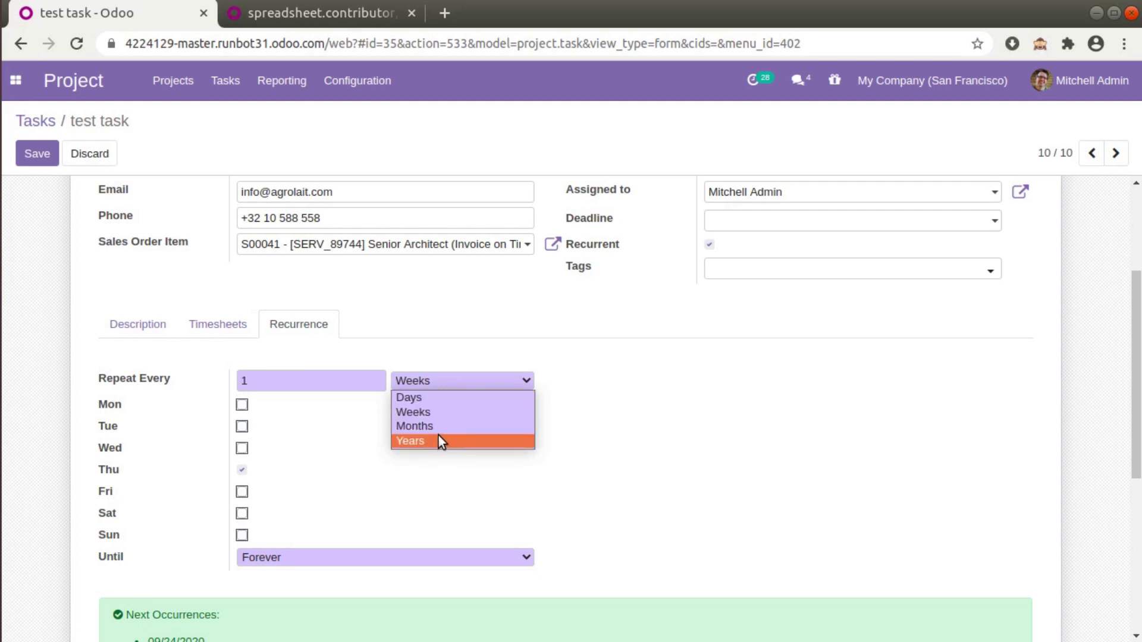
key("Up")
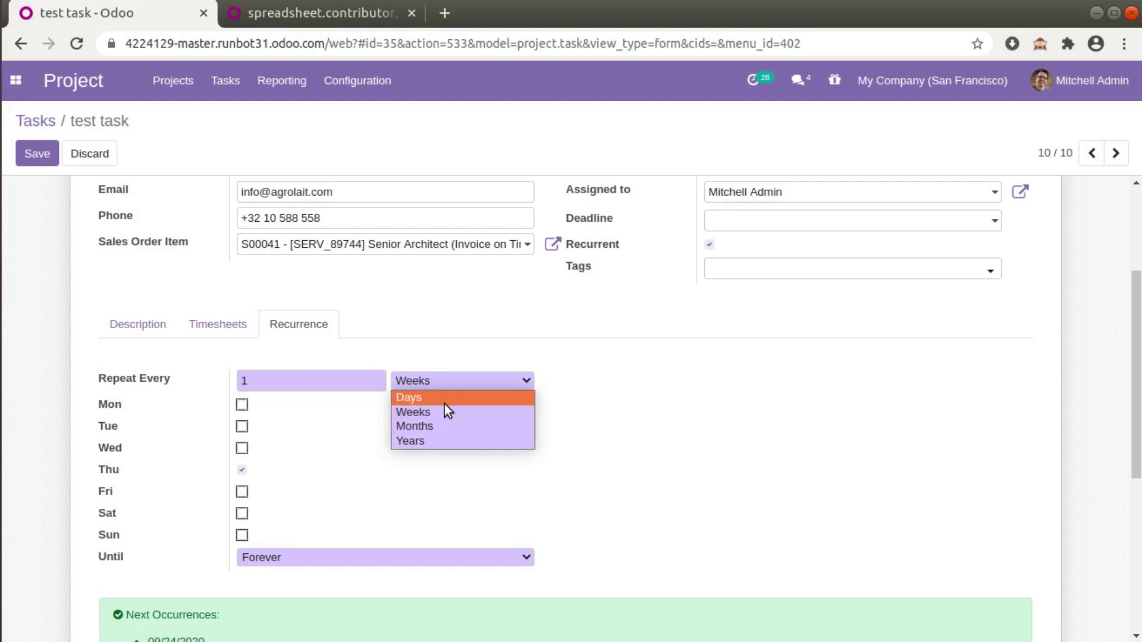
key("Return")
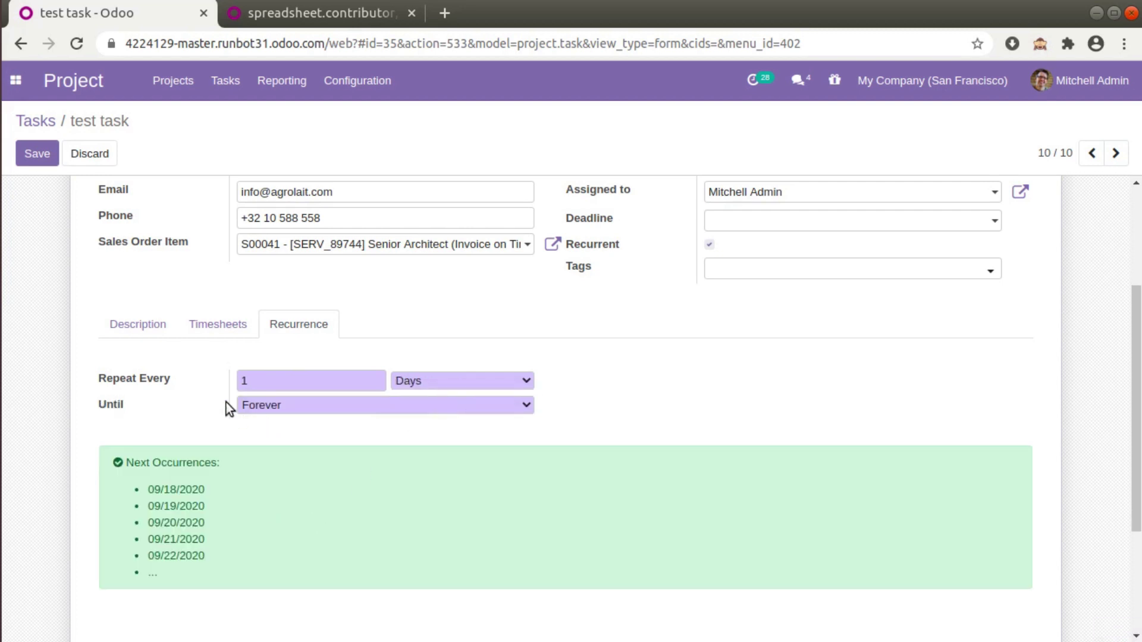
Make the task's recurrence run until an End Date of 09/30/2020 and check the next occurrences
left_click(281, 403)
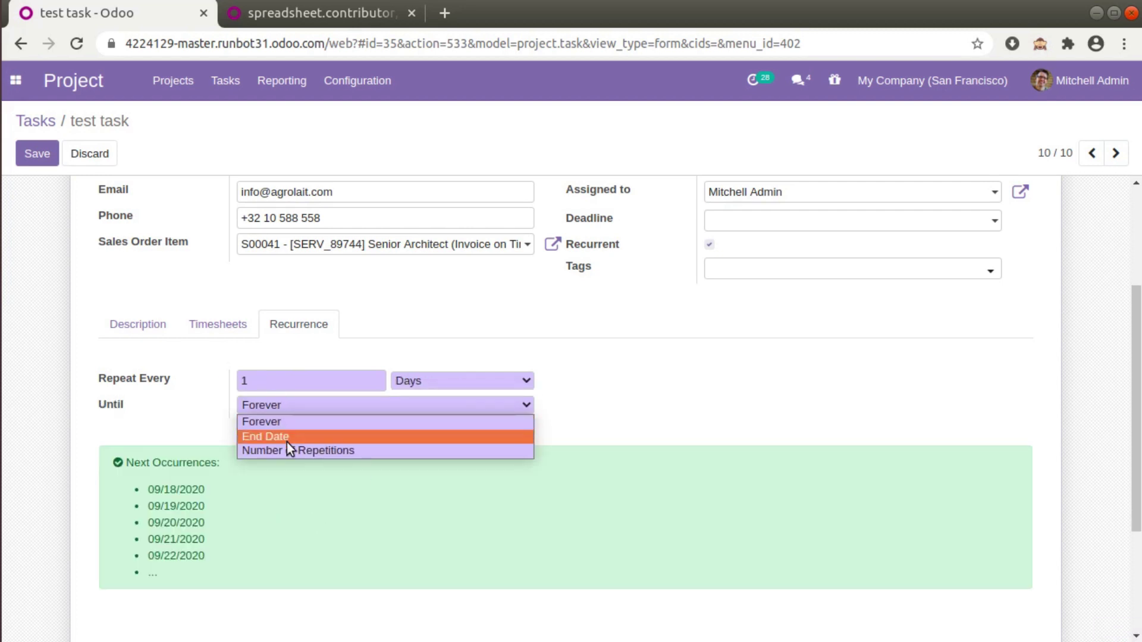
left_click(286, 442)
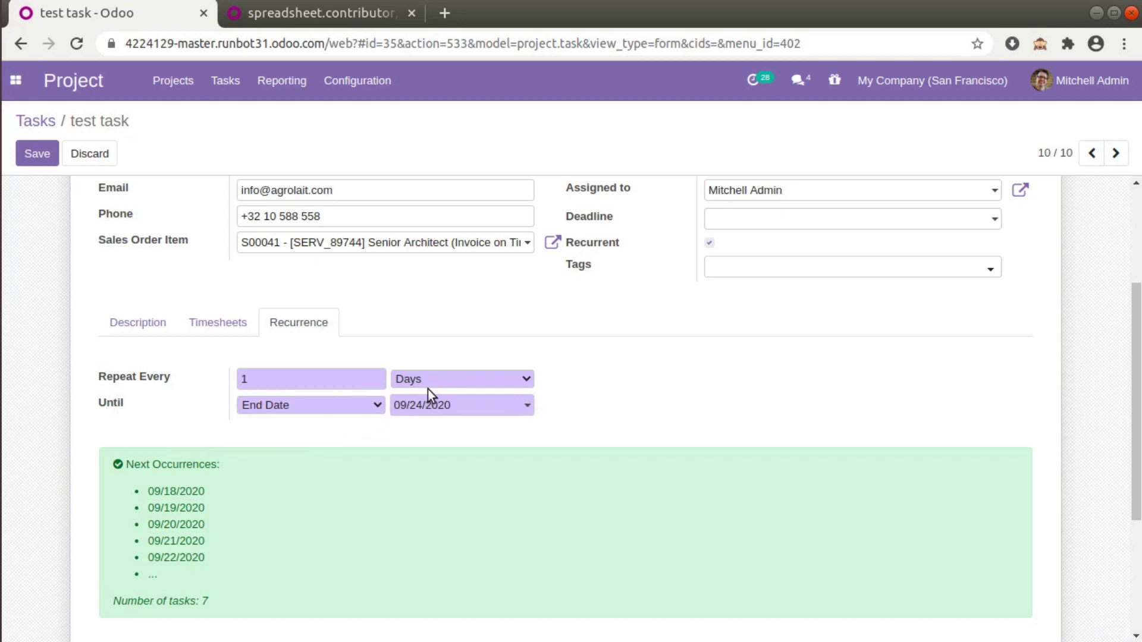
left_click(464, 405)
left_click(511, 353)
scroll(155, 535, "down", 3)
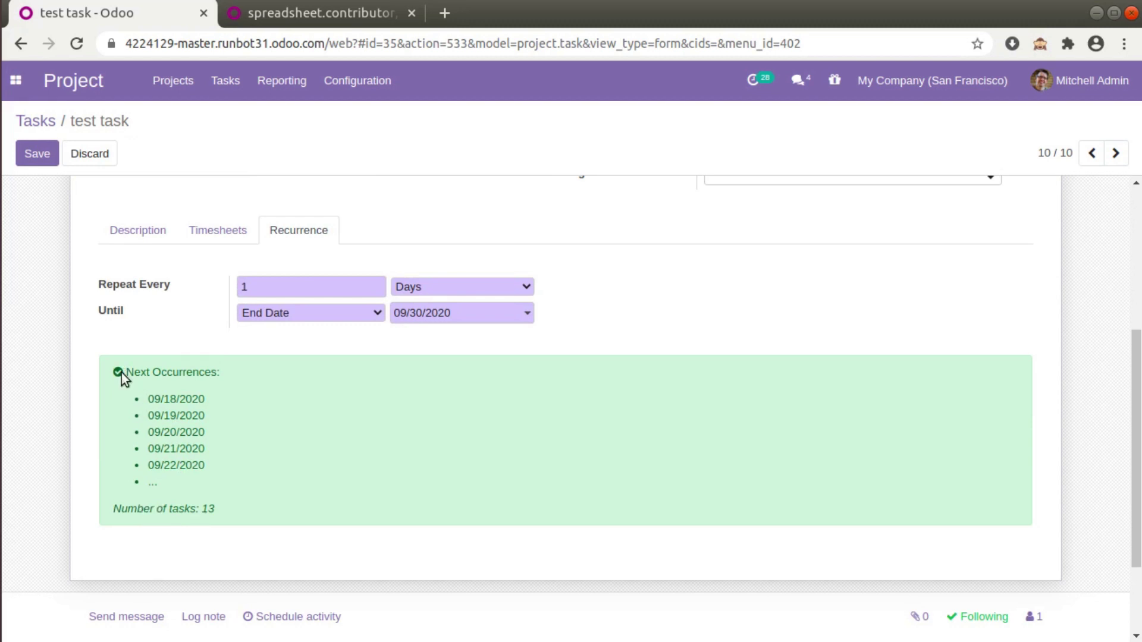
Set the task's recurrence to repeat every 1 month on the Day of the Month option, first Thursday
left_click(476, 287)
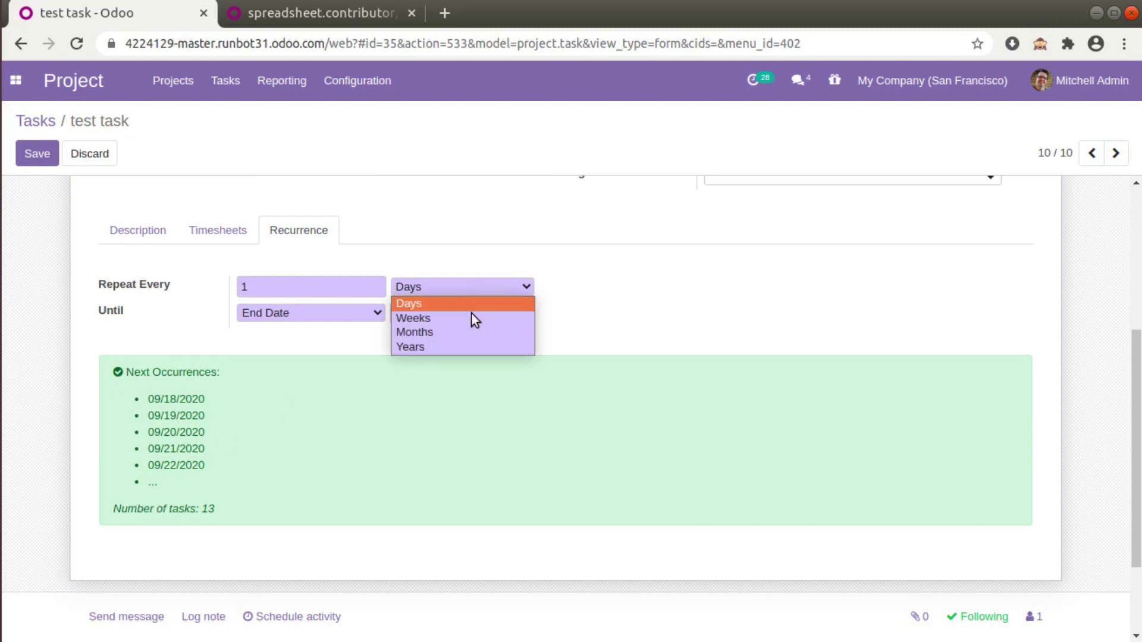
left_click(474, 332)
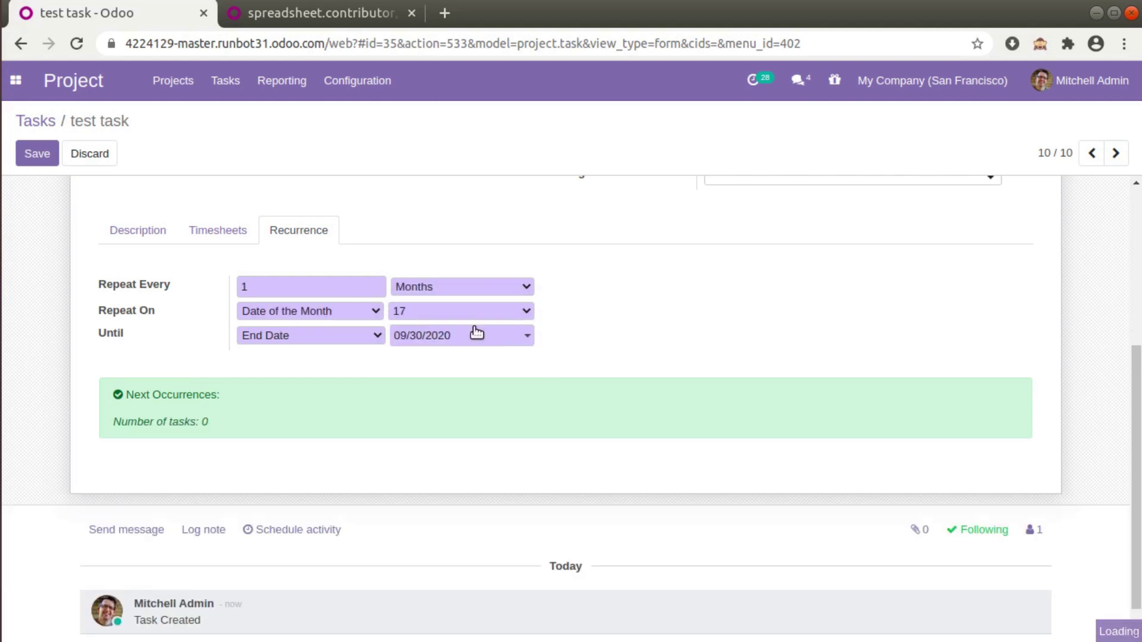
left_click(287, 311)
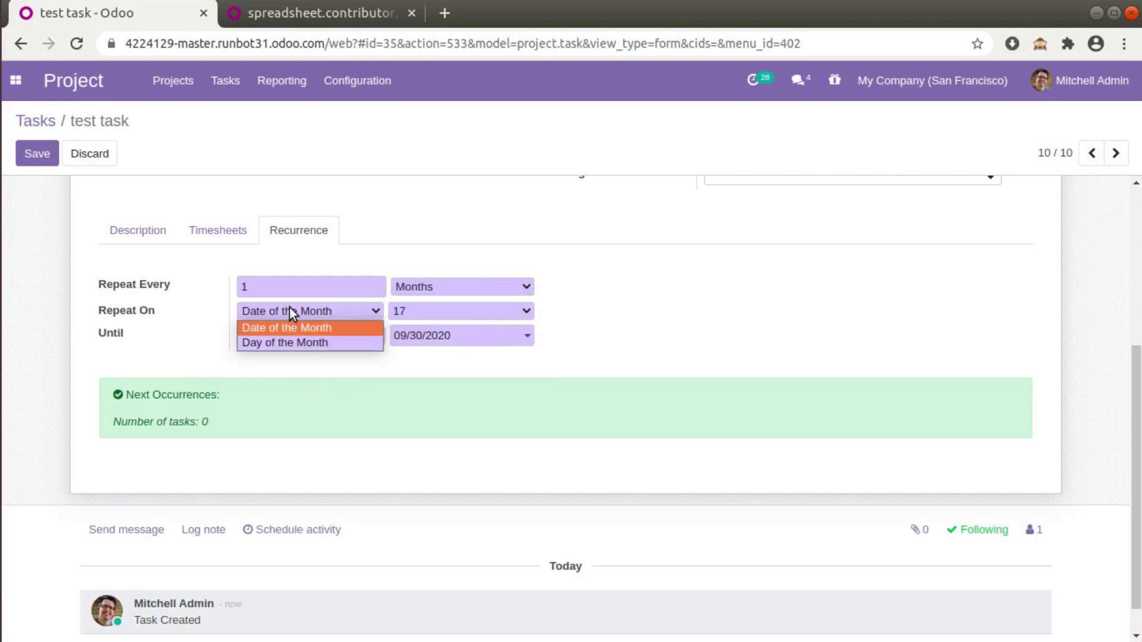
left_click(291, 341)
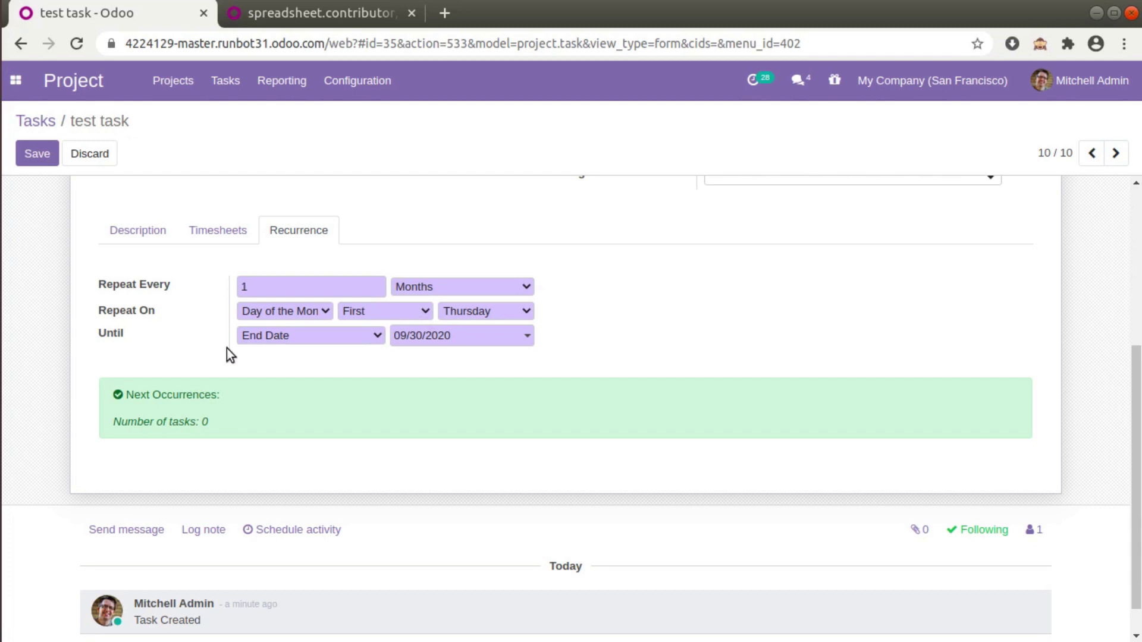
left_click(275, 314)
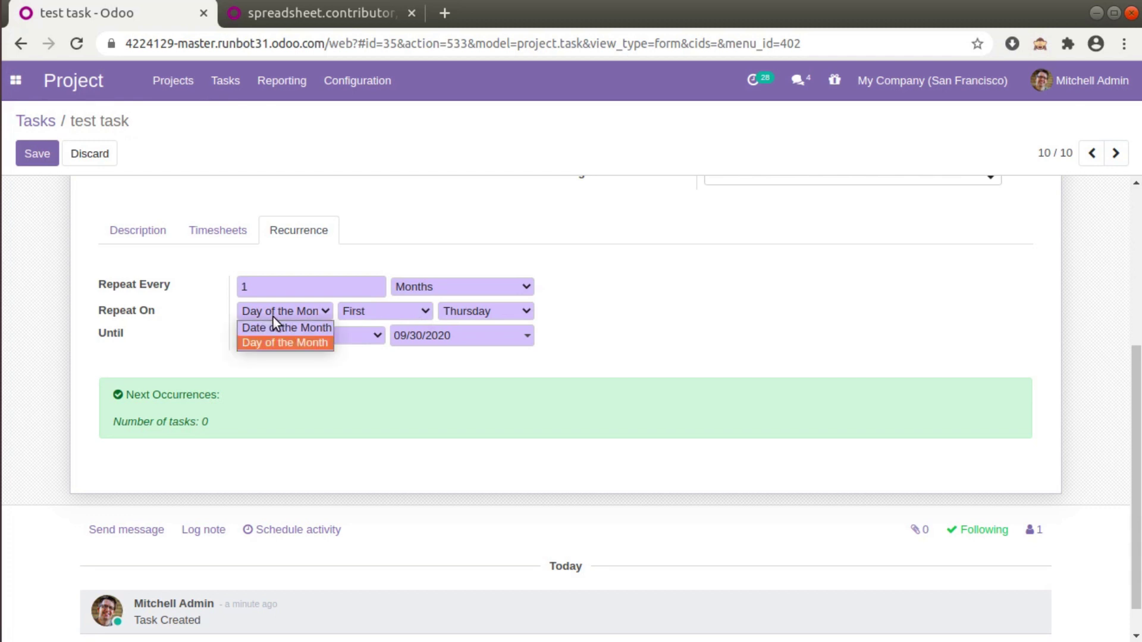
left_click(601, 337)
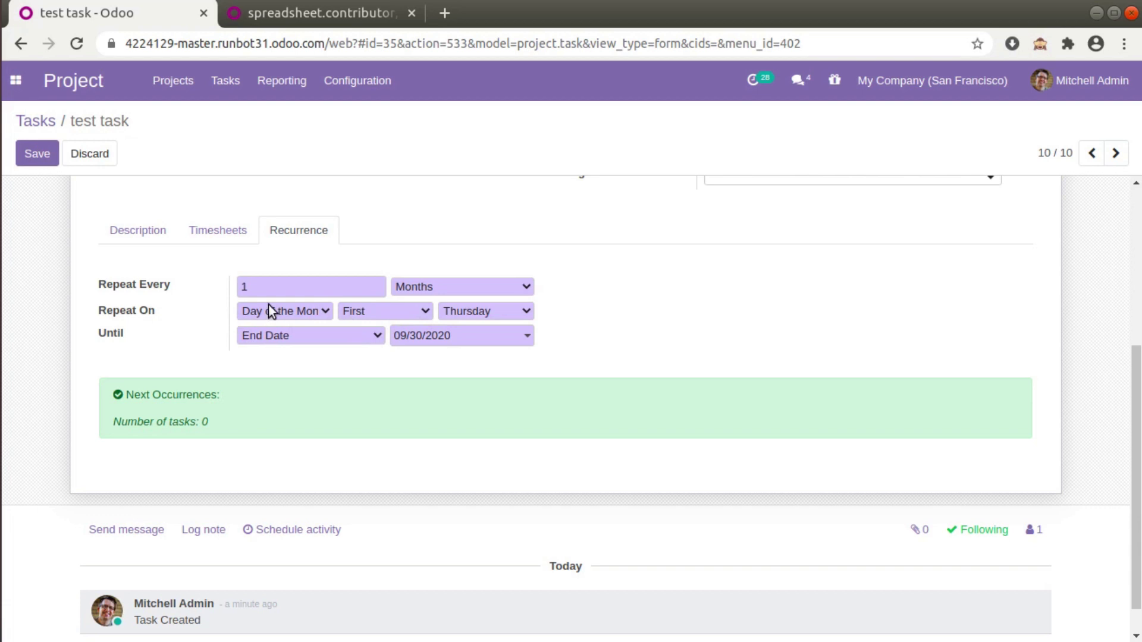
Save the task and check its list of tasks in recurrence, returning to the task form
scroll(269, 305, "up", 5)
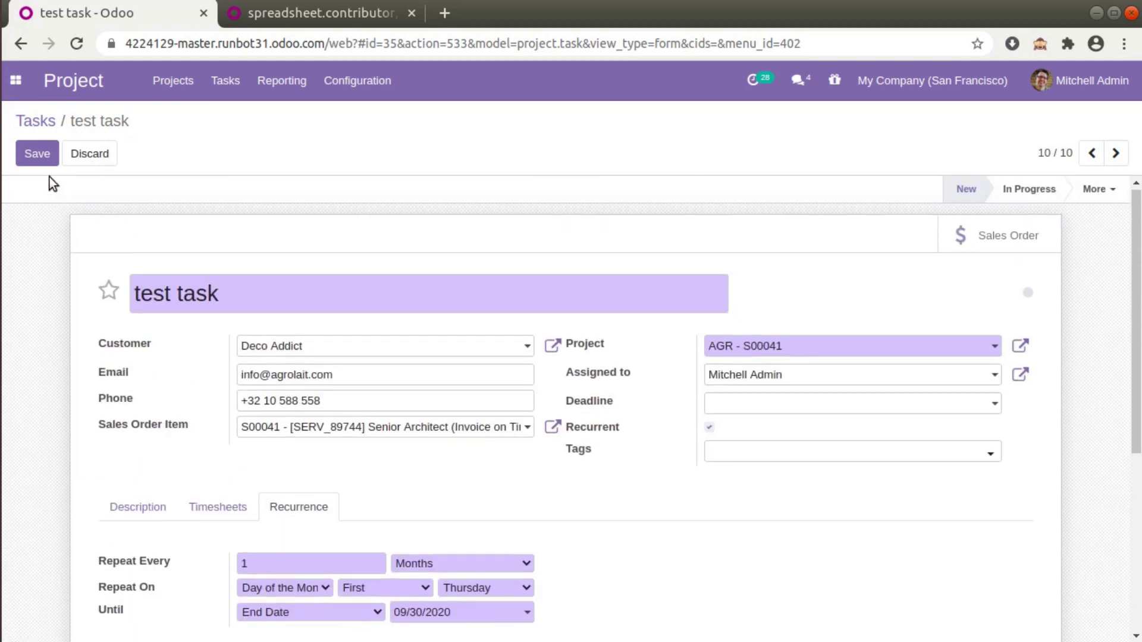
left_click(33, 152)
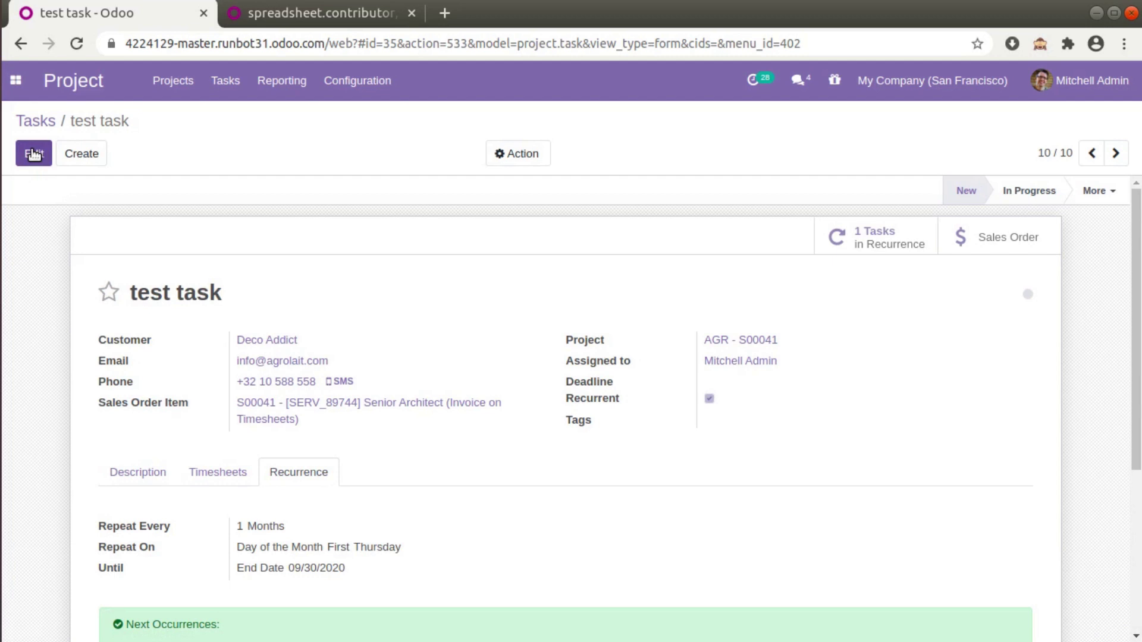
left_click(851, 237)
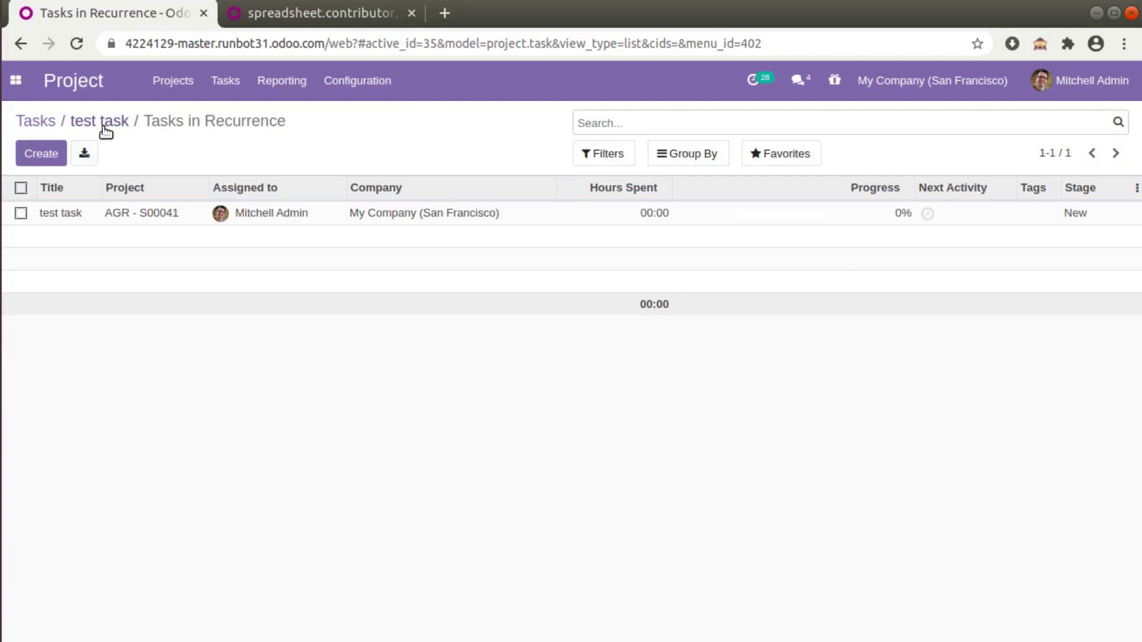
left_click(104, 126)
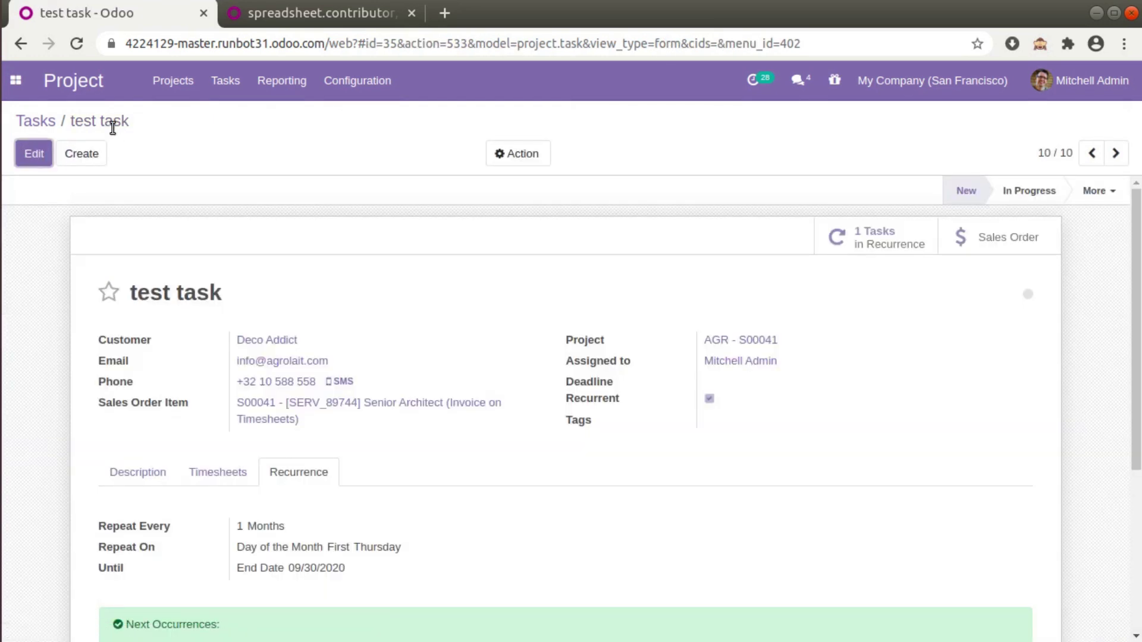
Open the AGR - S00041 project from the configuration's project list and review its overview of recorded hours and profitability
left_click(357, 81)
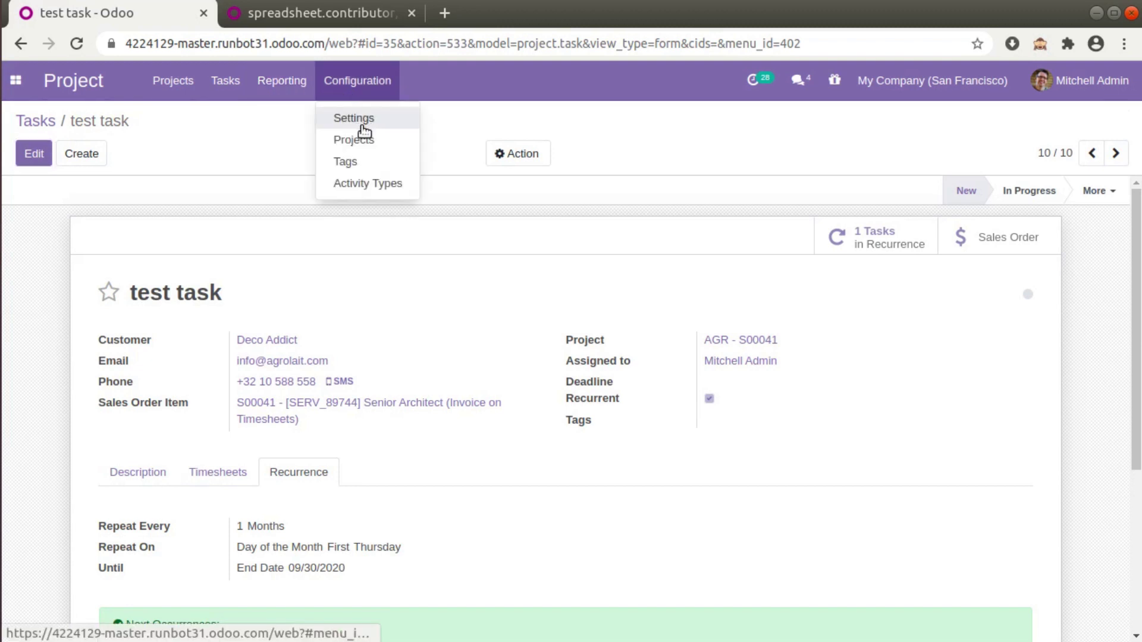
left_click(367, 141)
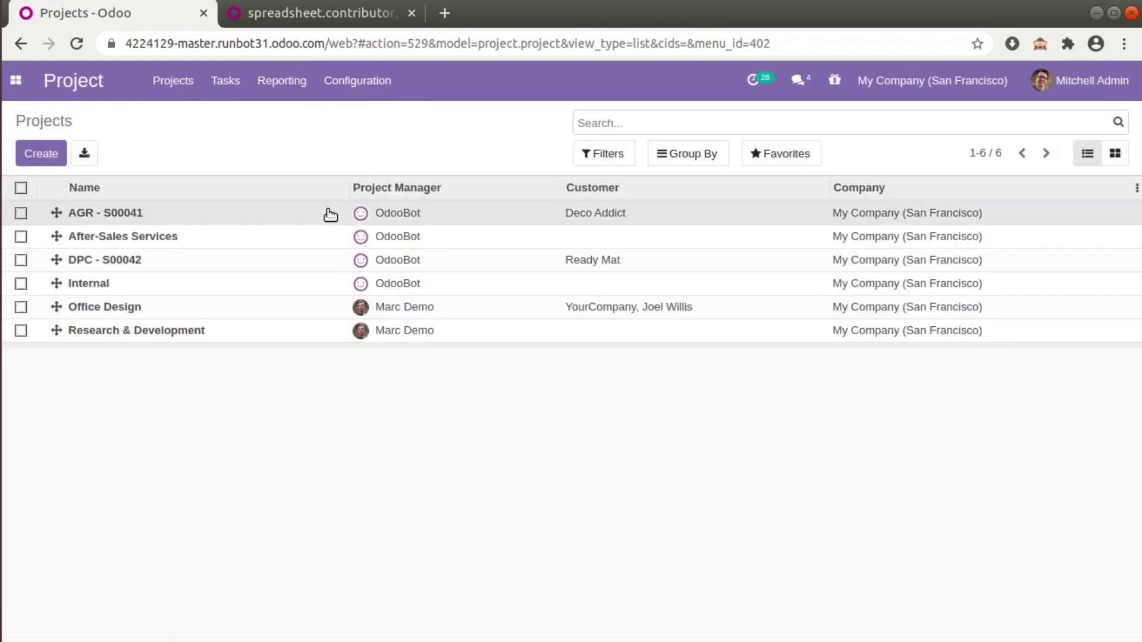
left_click(329, 213)
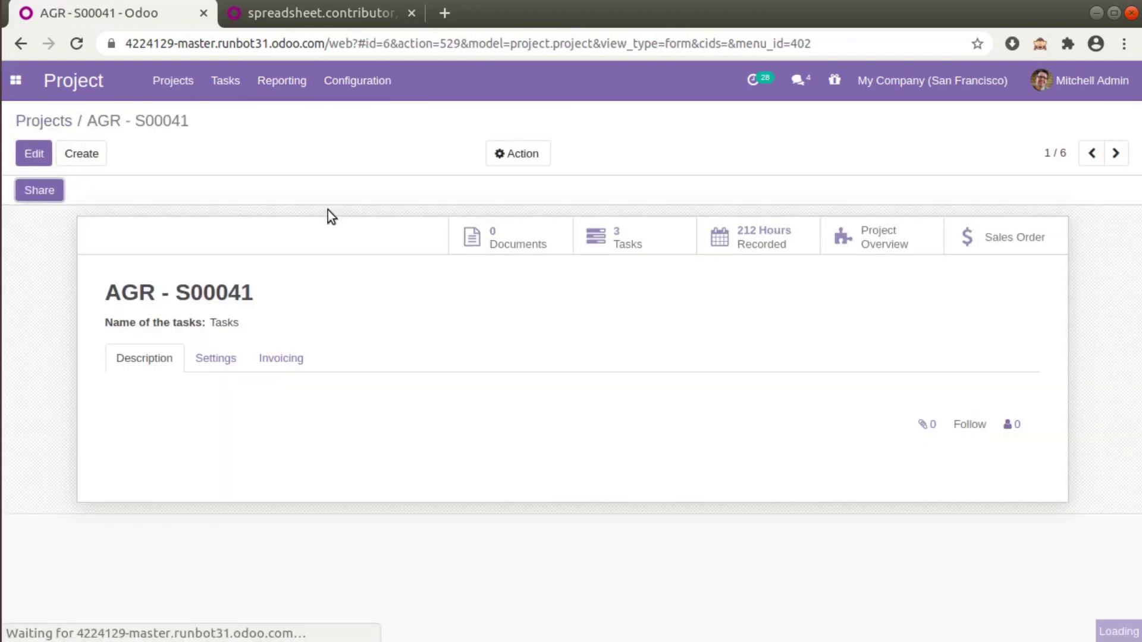
left_click(905, 252)
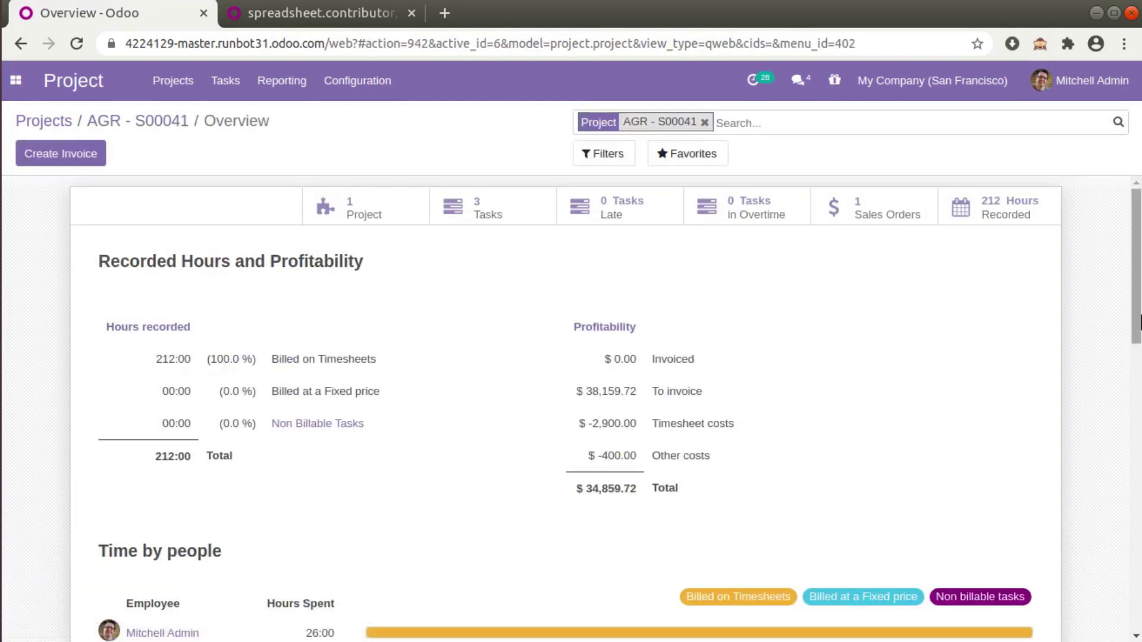
left_click_drag(1140, 303, 1138, 342)
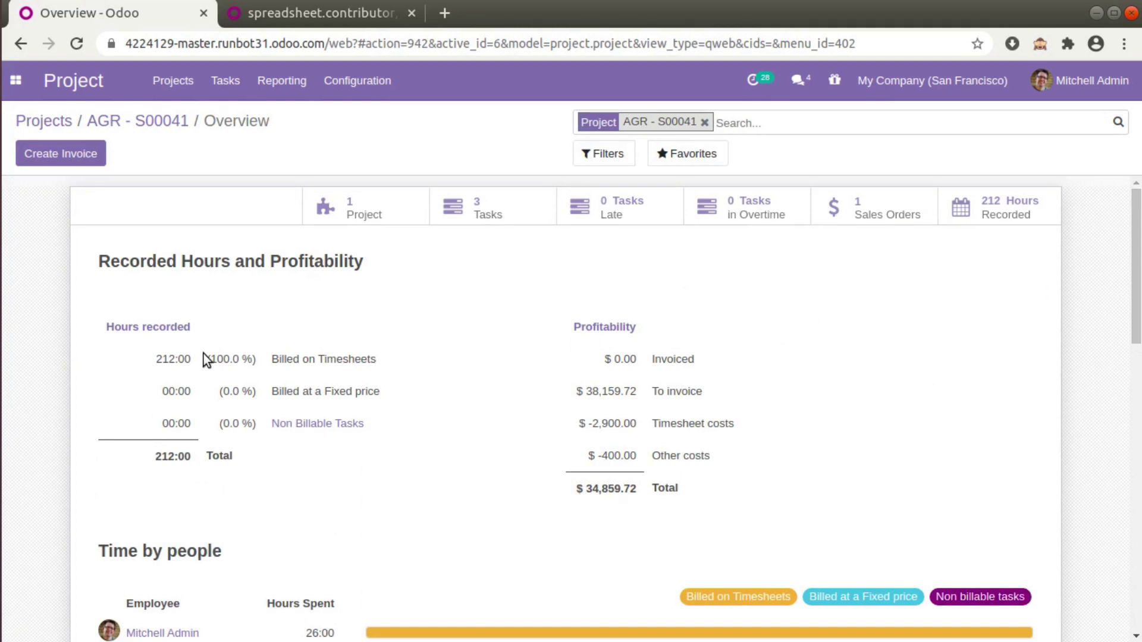
left_click_drag(1139, 277, 1140, 253)
View the invoice creation options for the AGR - S00041 project without creating an invoice and return to the projects list
left_click(87, 159)
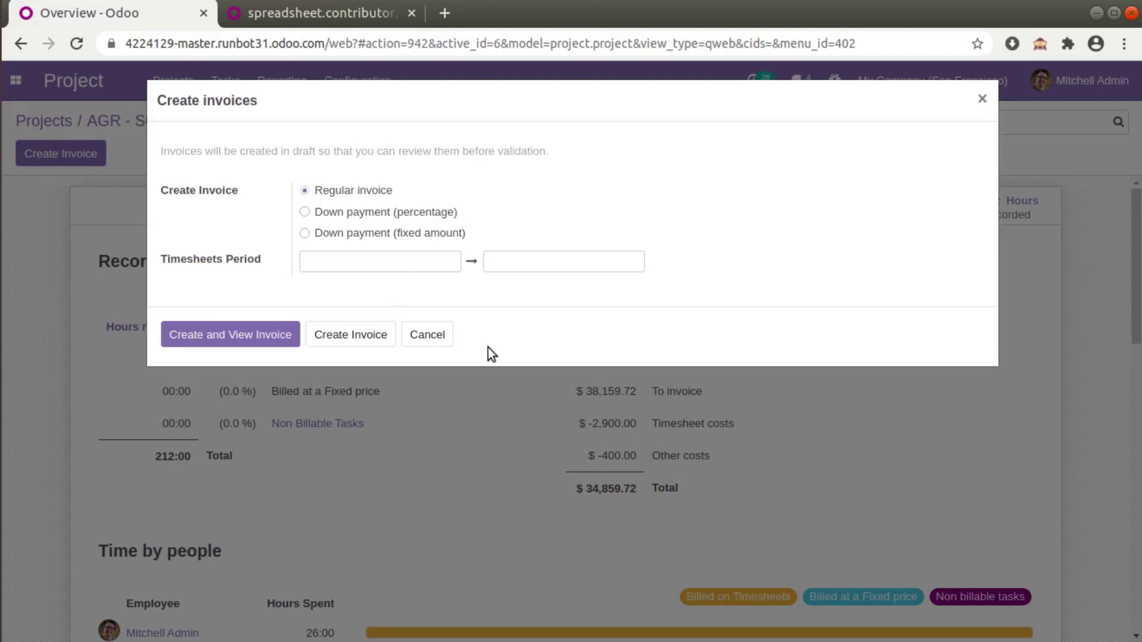
left_click(980, 99)
left_click(163, 130)
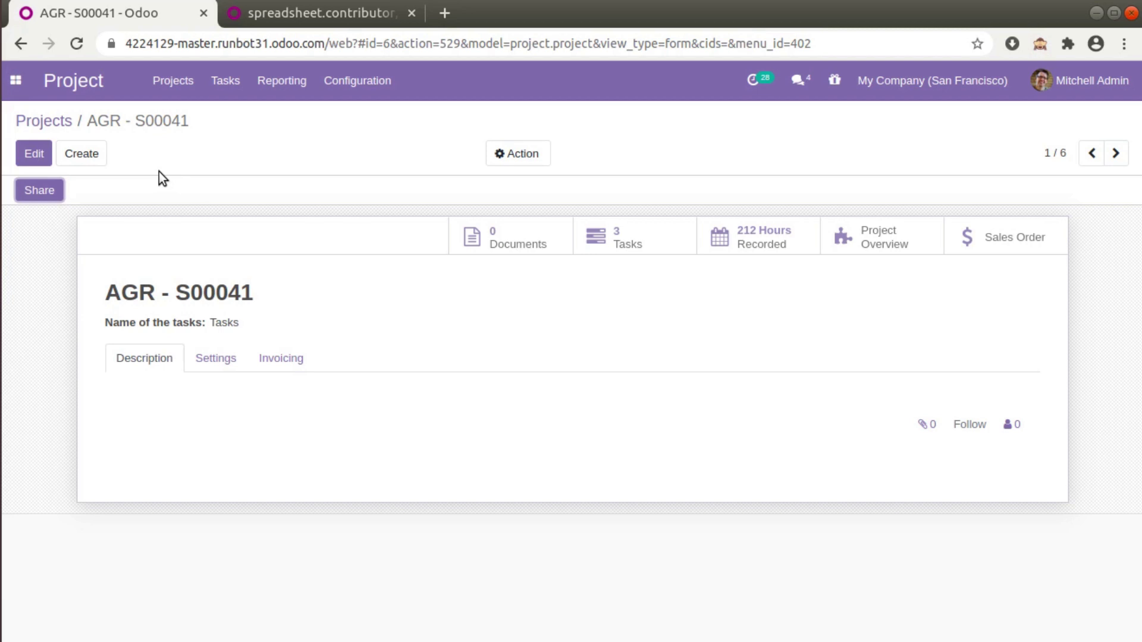
left_click(37, 114)
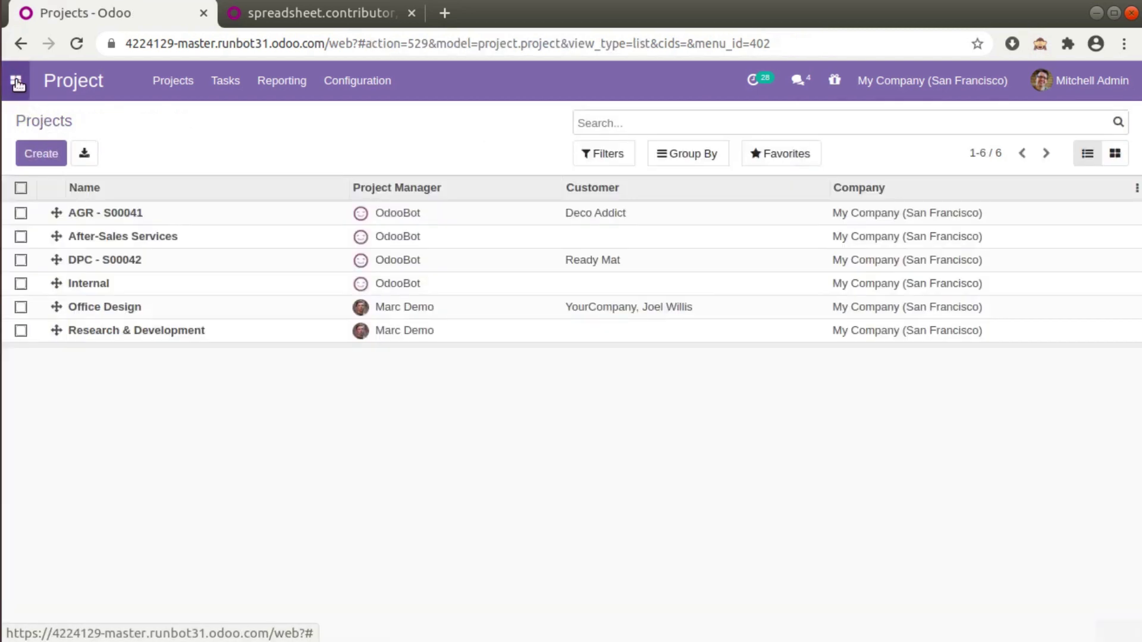
Switch from Project to the Discuss app
left_click(18, 85)
scroll(27, 122, "up", 3)
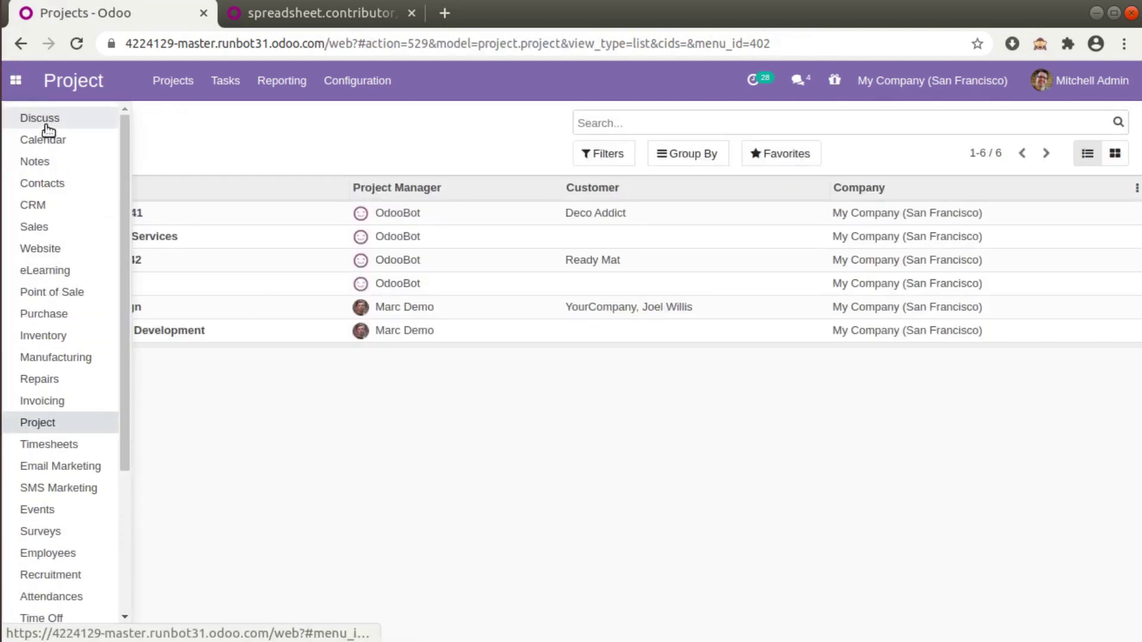
left_click(42, 119)
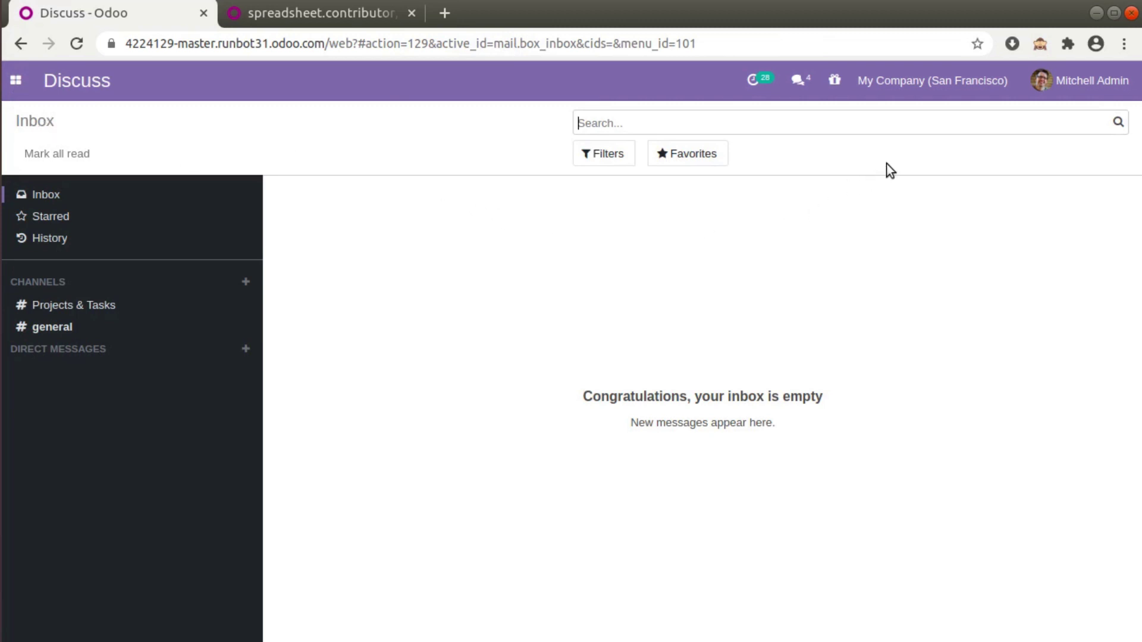
left_click(974, 1)
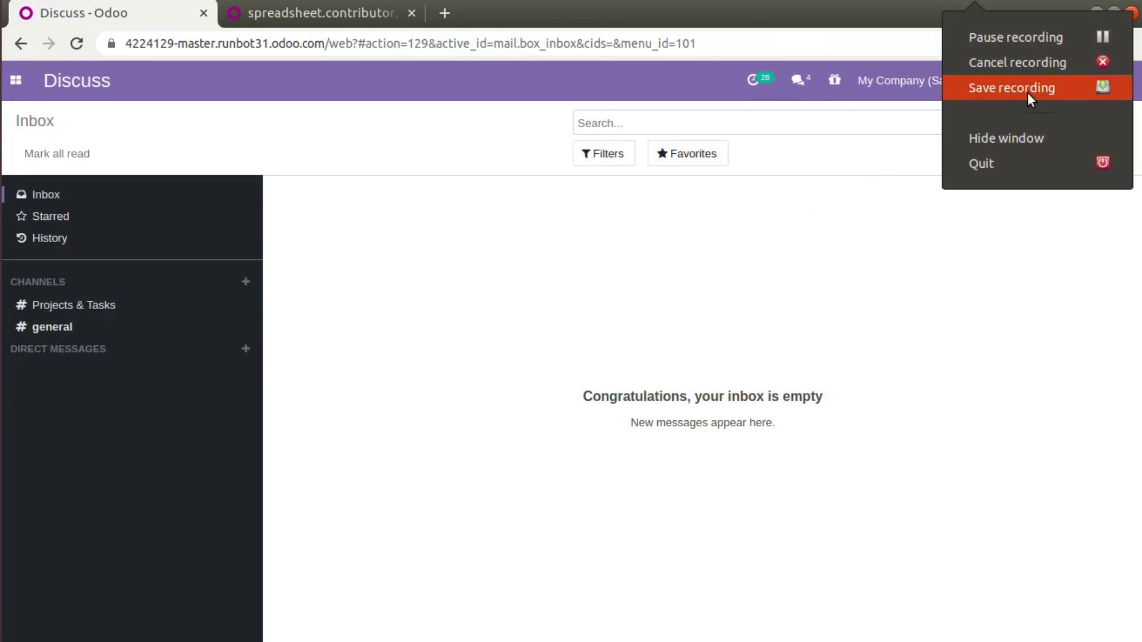